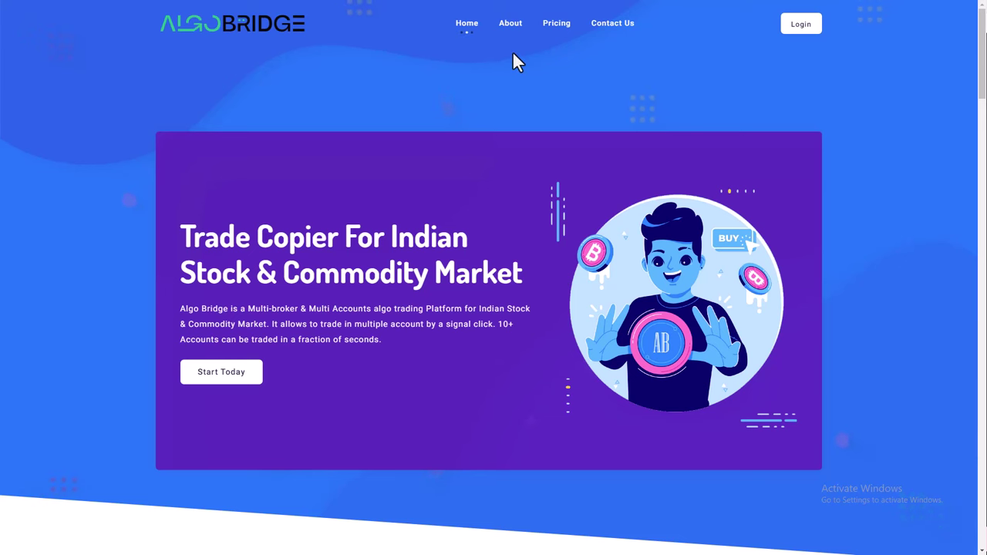
Load google.com in the browser and search for 'algobridge'
key("F11")
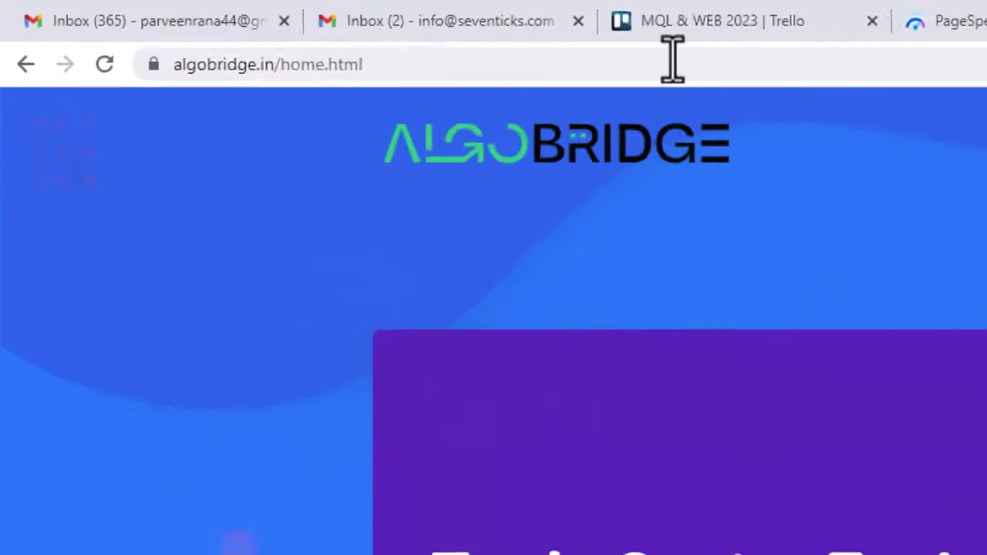
left_click(281, 25)
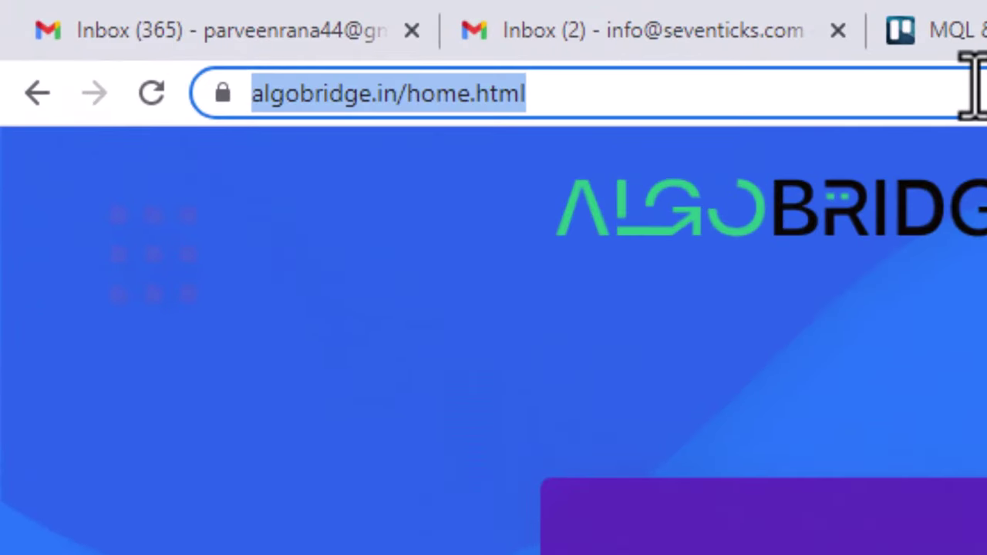
type("google")
key("BackSpace")
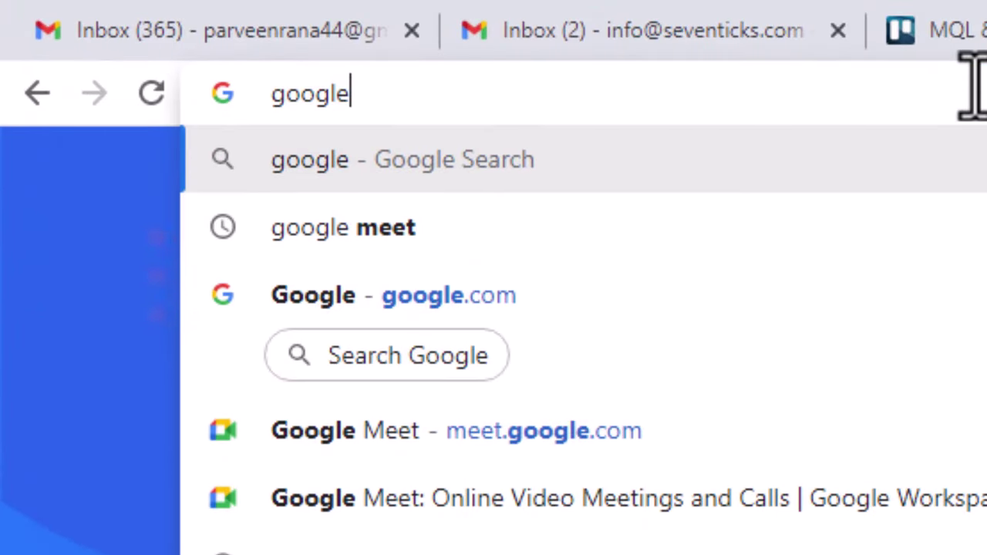
type(".co")
key("Return")
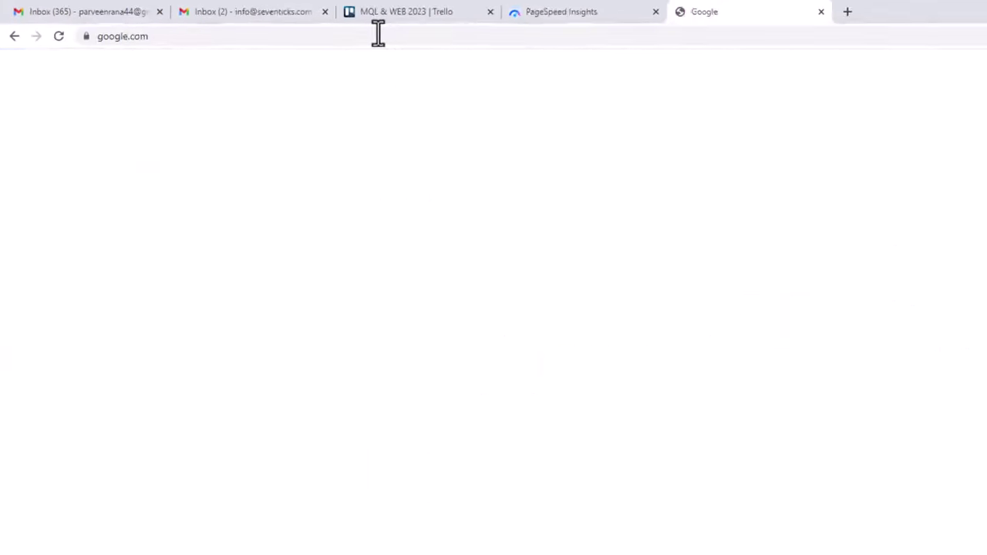
type("algob")
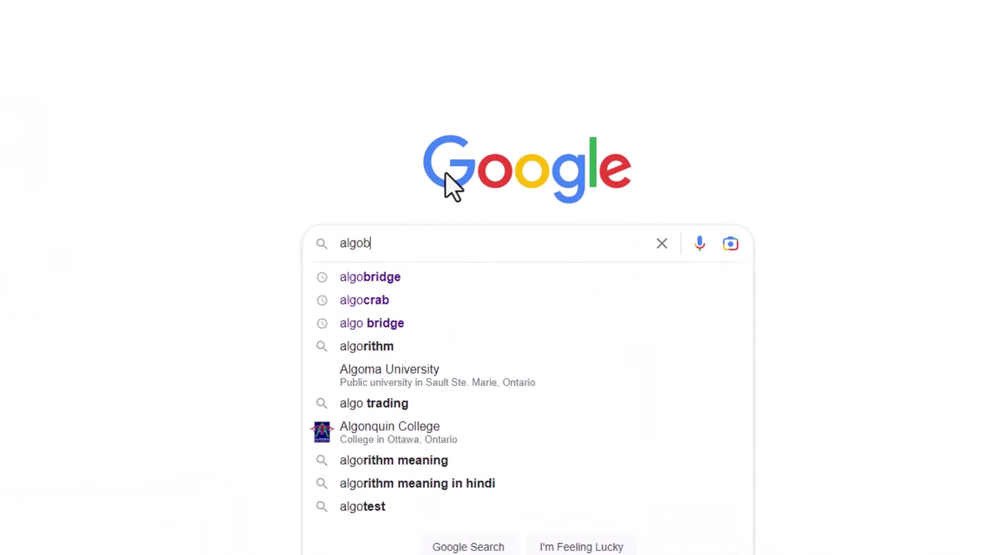
type("ridge")
key("Return")
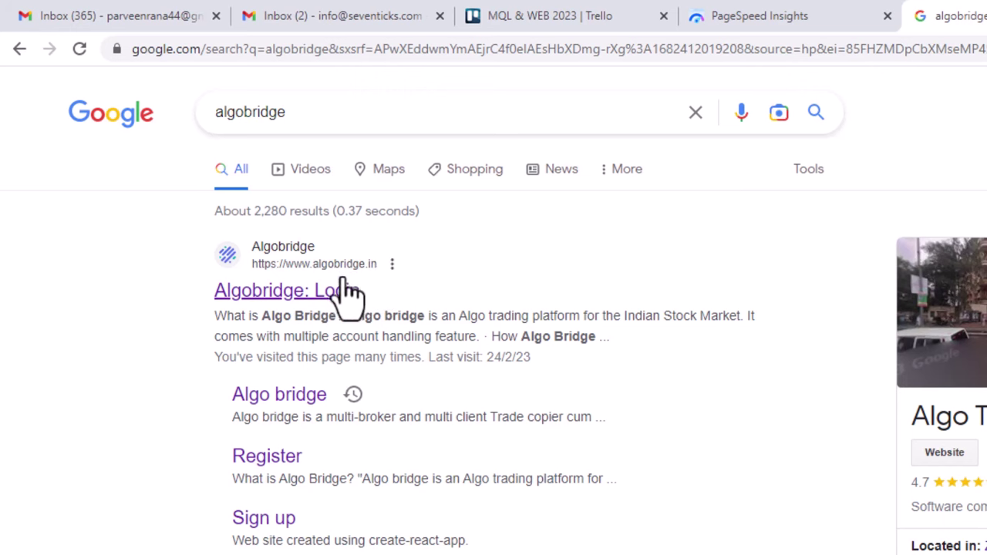
Open the Algobridge: Login result and sign in with the saved e-mail and account password
left_click(258, 293)
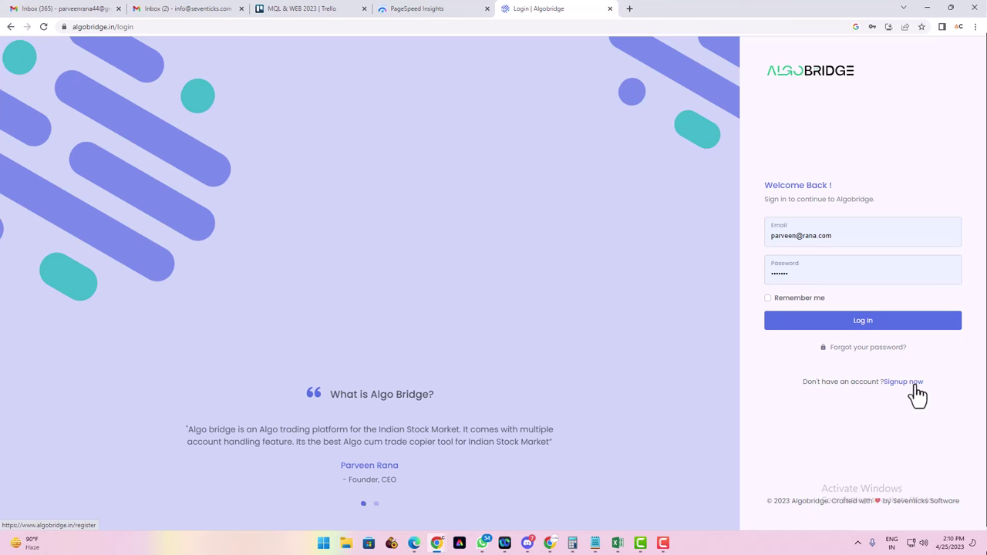
left_click_drag(834, 231, 758, 234)
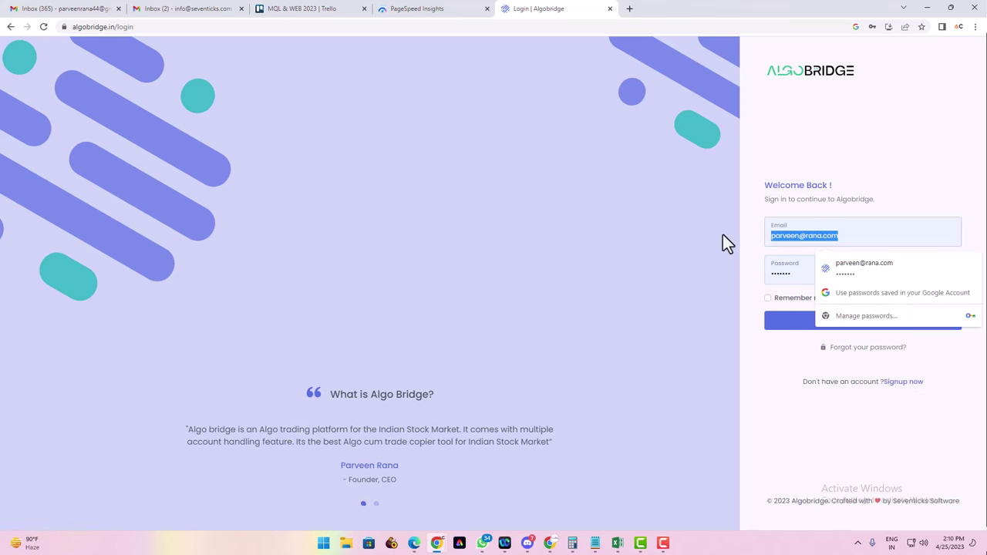
type("seven")
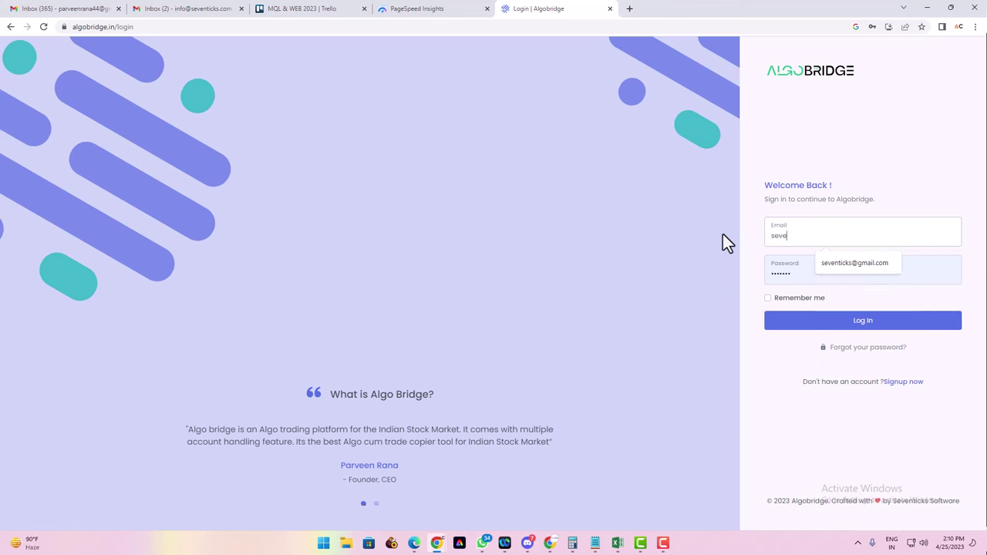
left_click(848, 266)
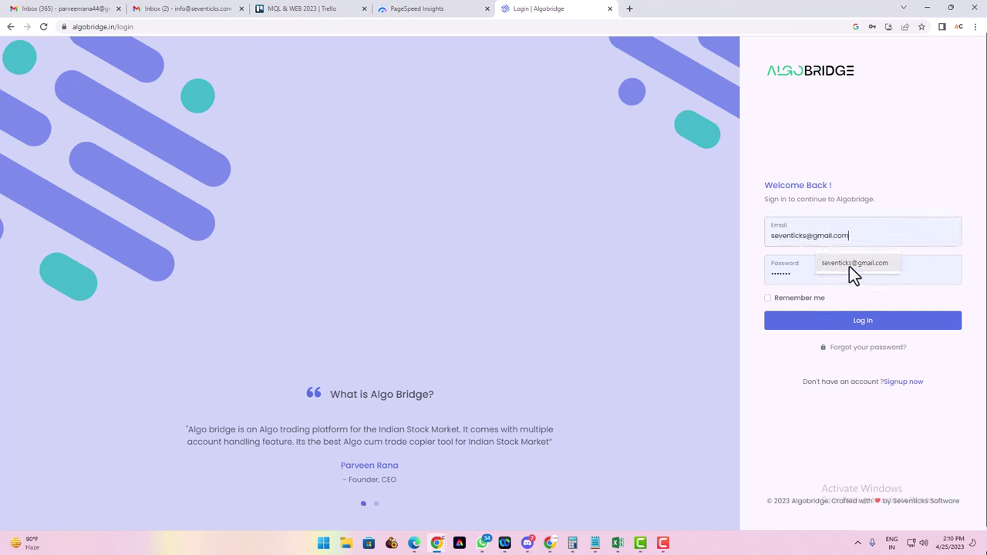
double_click(811, 270)
type("••••••")
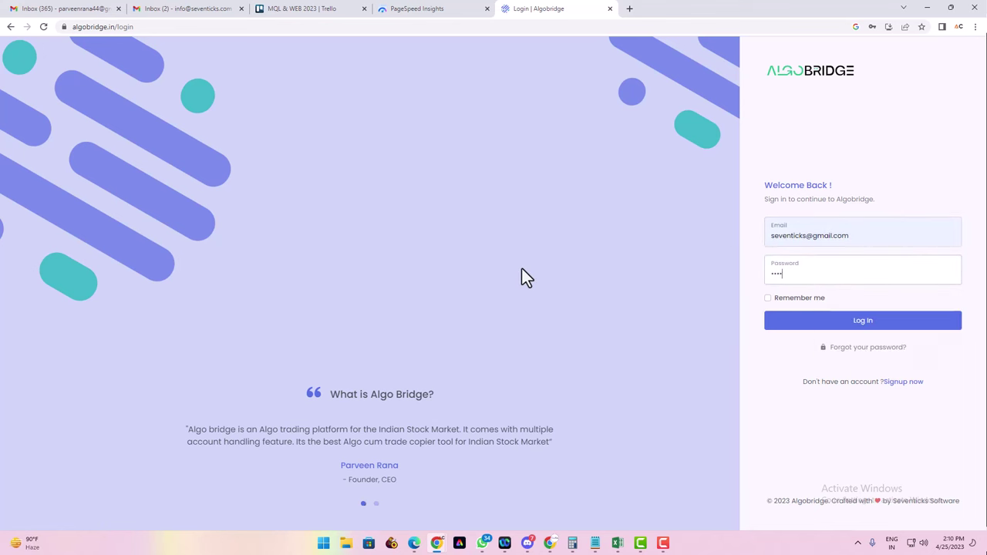
key("Return")
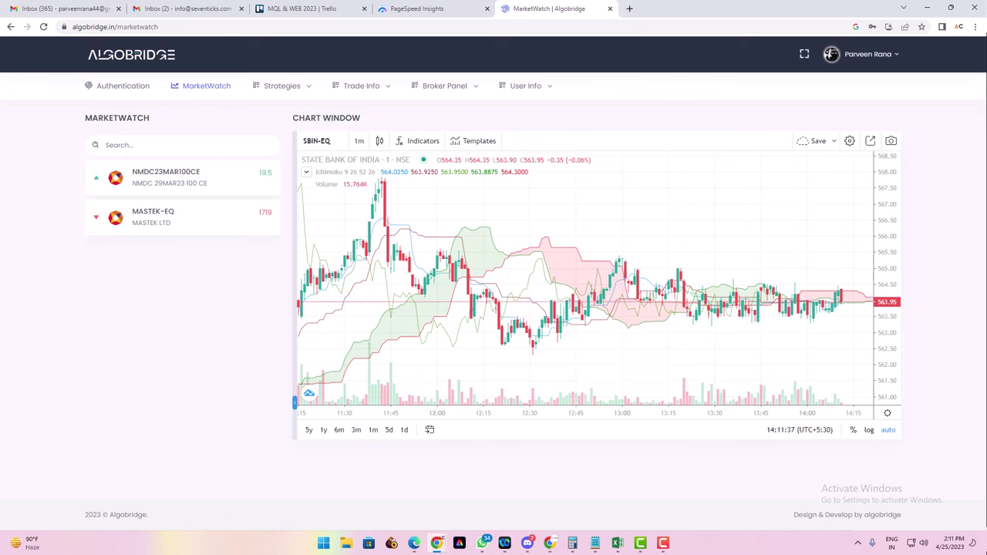
Wait for the MarketWatch dashboard and its live SBIN-EQ Ichimoku chart to load
mouse_move(217, 218)
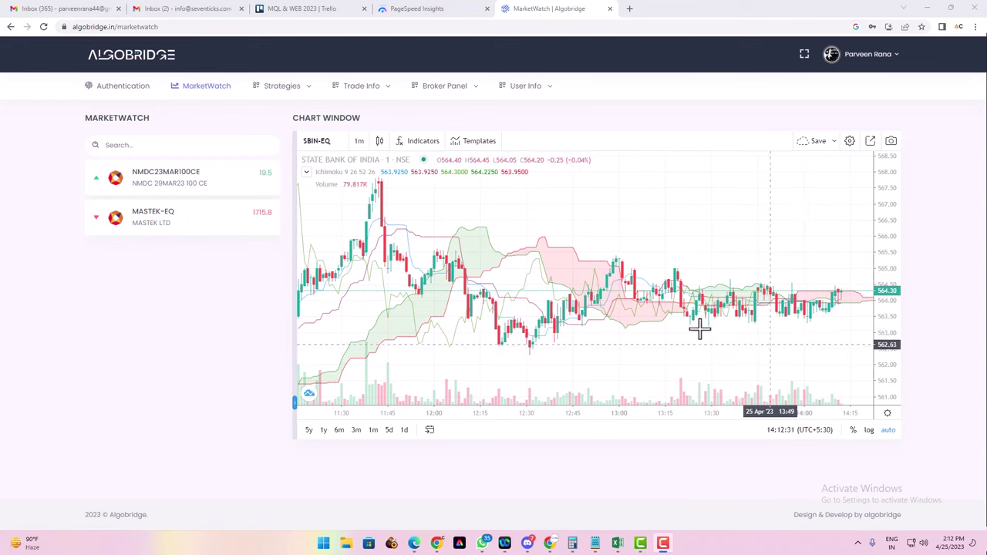
Open the NIFTY option chain and queue buys for the 17250, 17350 and 17450 calls
left_click(869, 56)
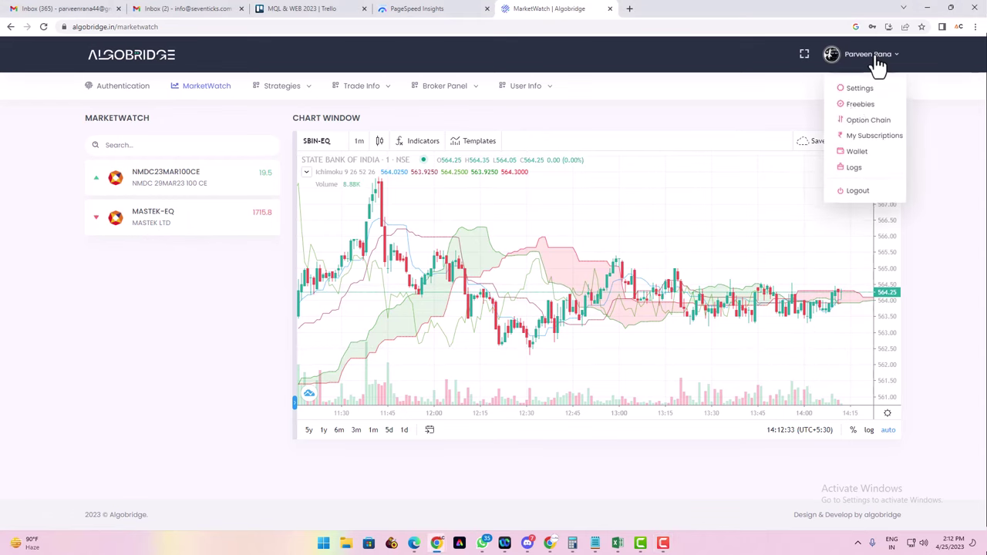
left_click(853, 120)
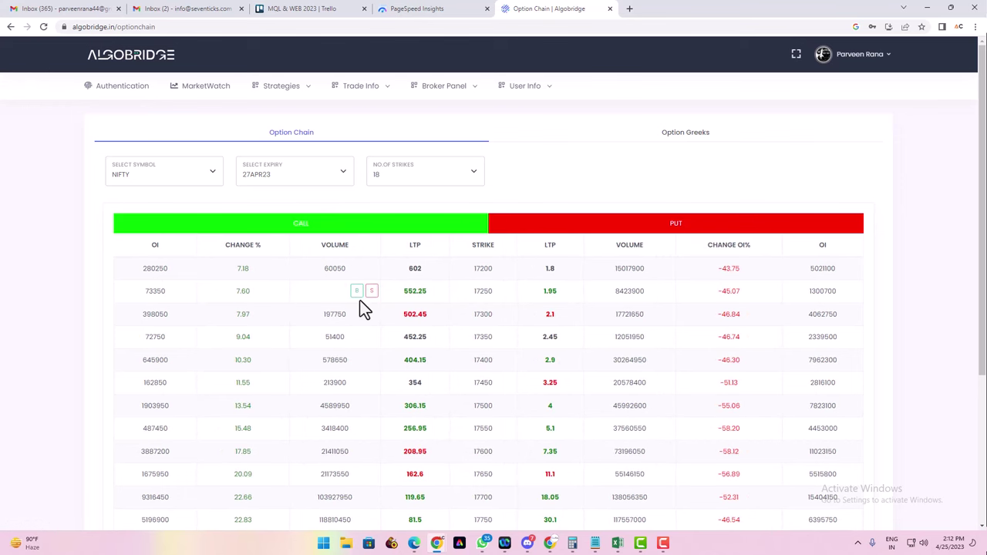
left_click(356, 290)
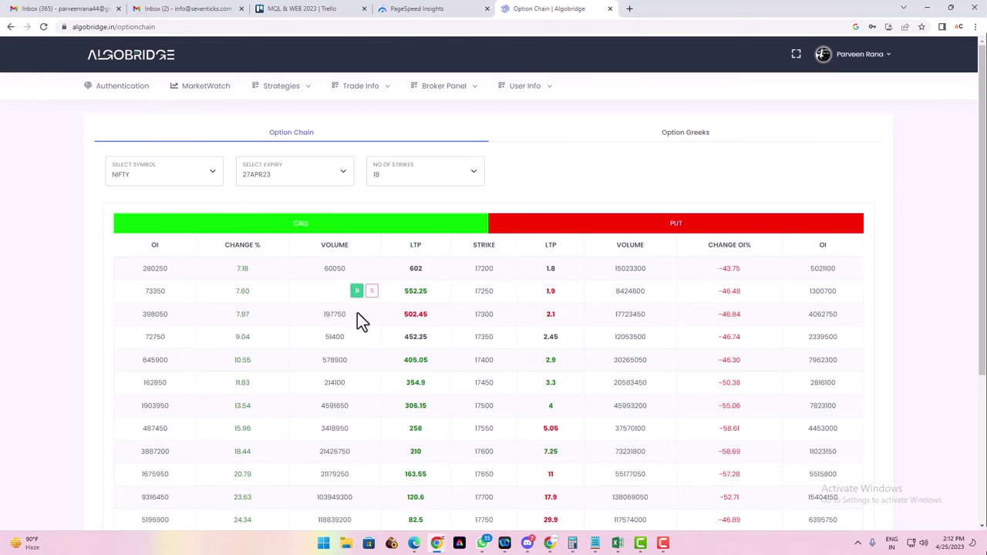
left_click(357, 336)
left_click(357, 382)
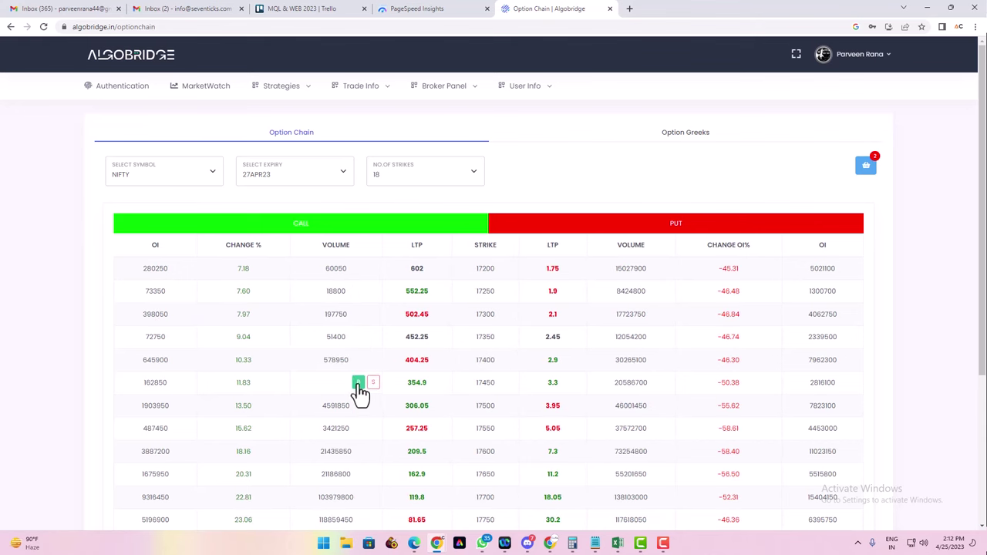
Remove all three queued call orders from the basket, leaving it empty
left_click(863, 168)
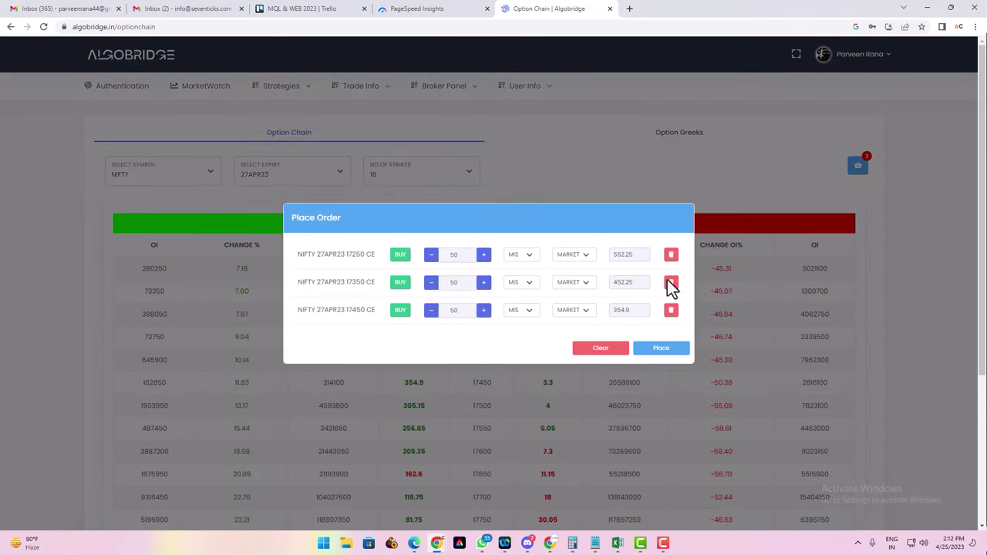
left_click(671, 310)
left_click(672, 299)
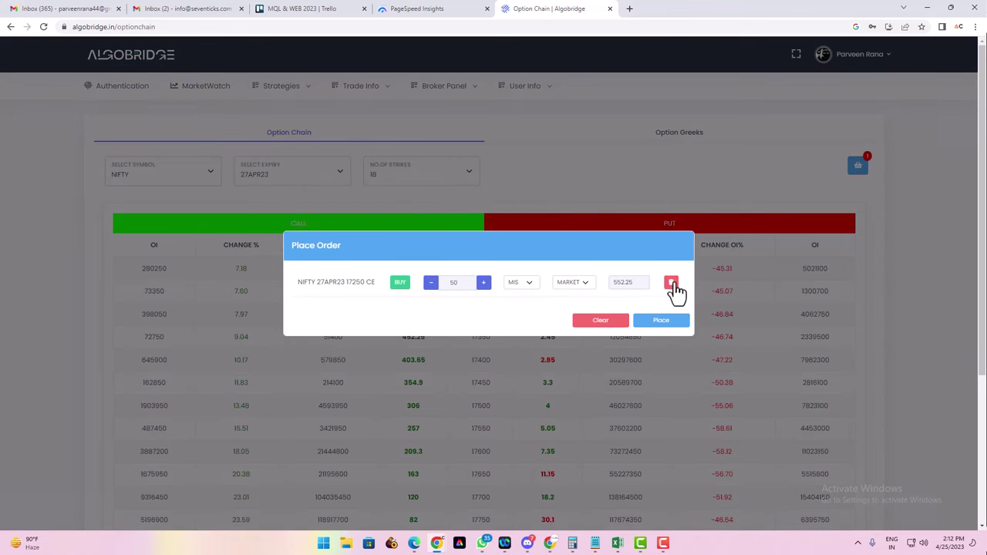
left_click(672, 282)
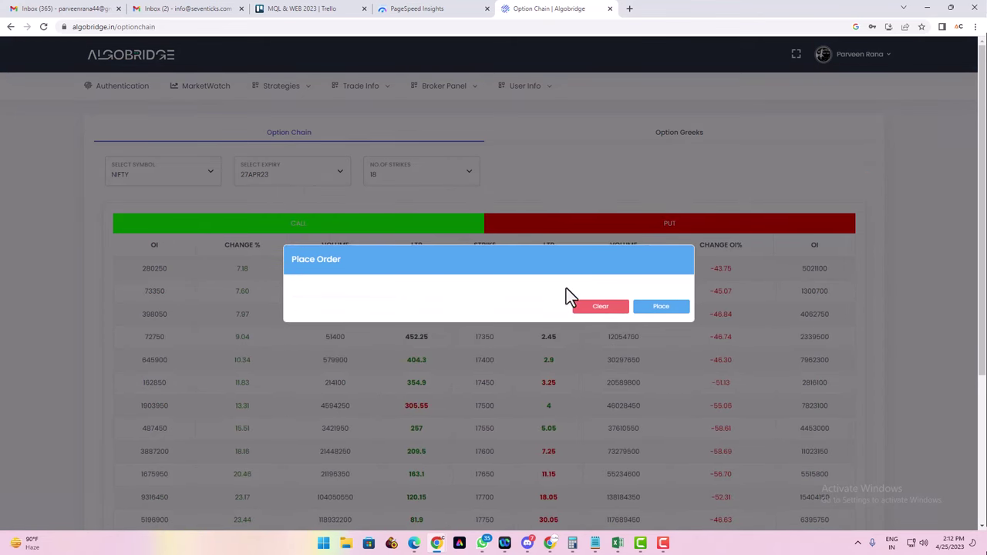
left_click(606, 307)
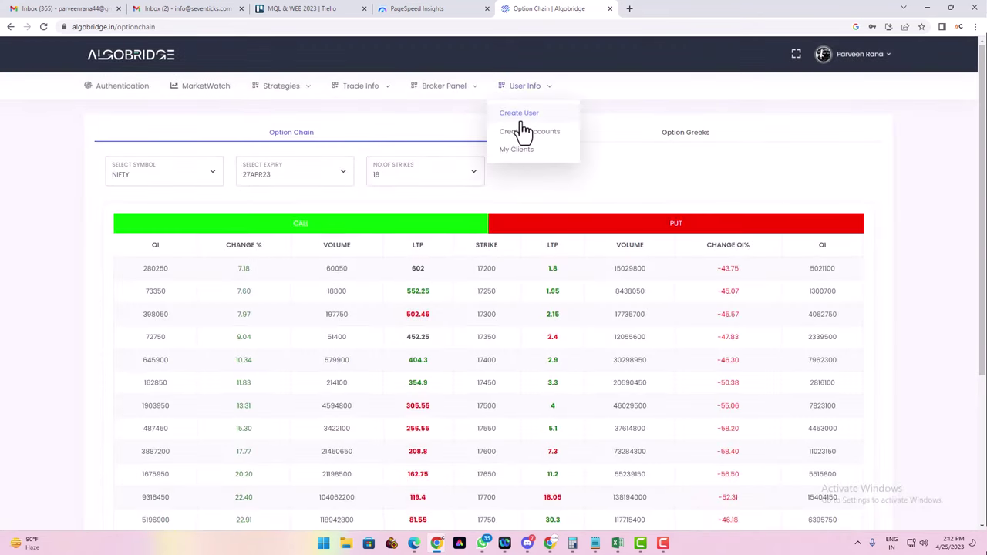
Return to MarketWatch, then open the Our Strategies catalogue
left_click(205, 91)
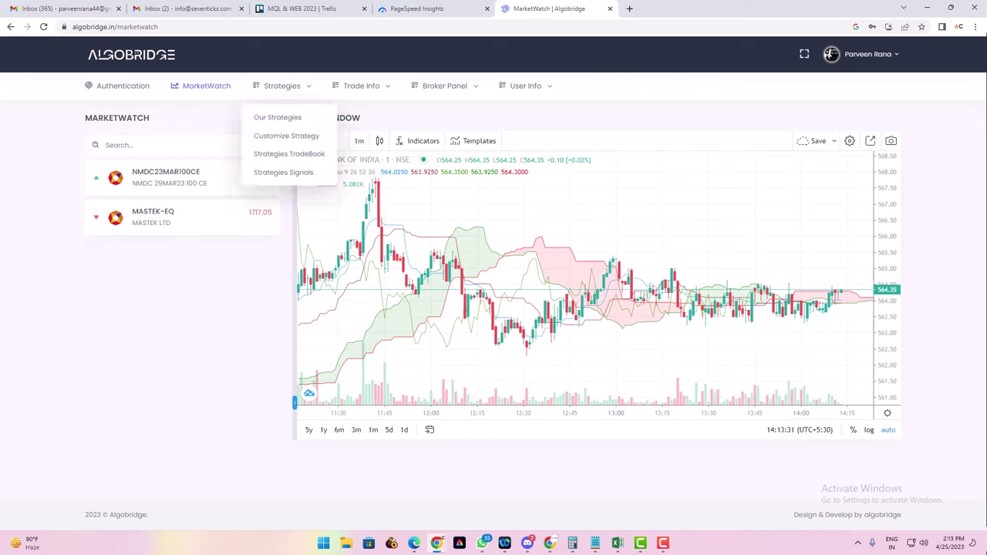
mouse_move(284, 97)
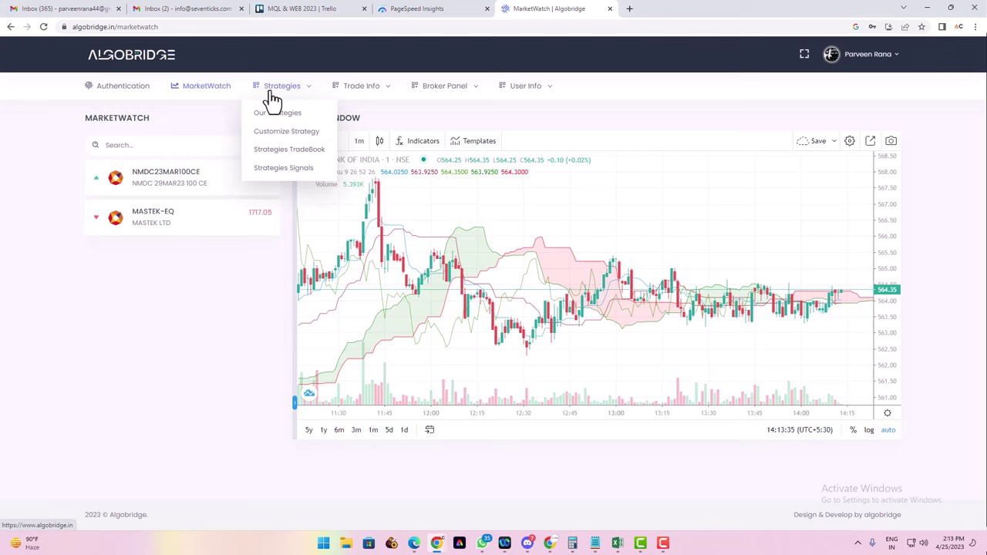
left_click(297, 123)
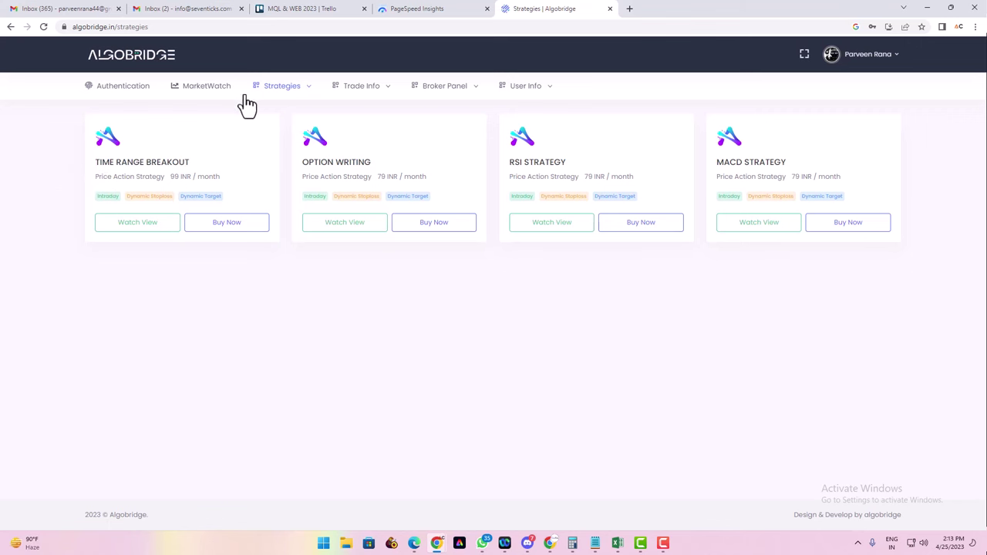
Open Customize Strategy to view the NIFTY 27APR23 FUT Time Range Breakout (M1, 10:55–10:56, BUY, qty 50)
mouse_move(272, 96)
left_click(286, 133)
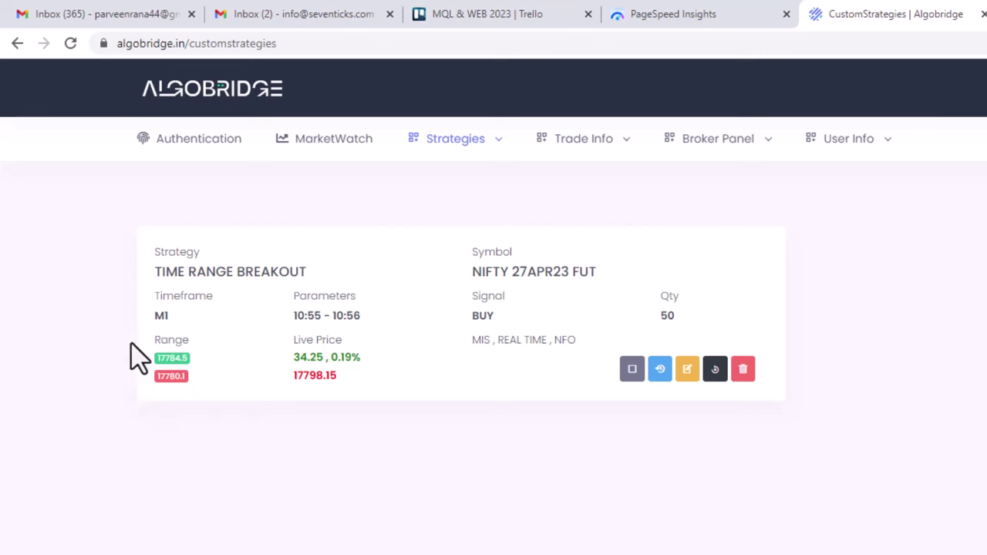
mouse_move(494, 143)
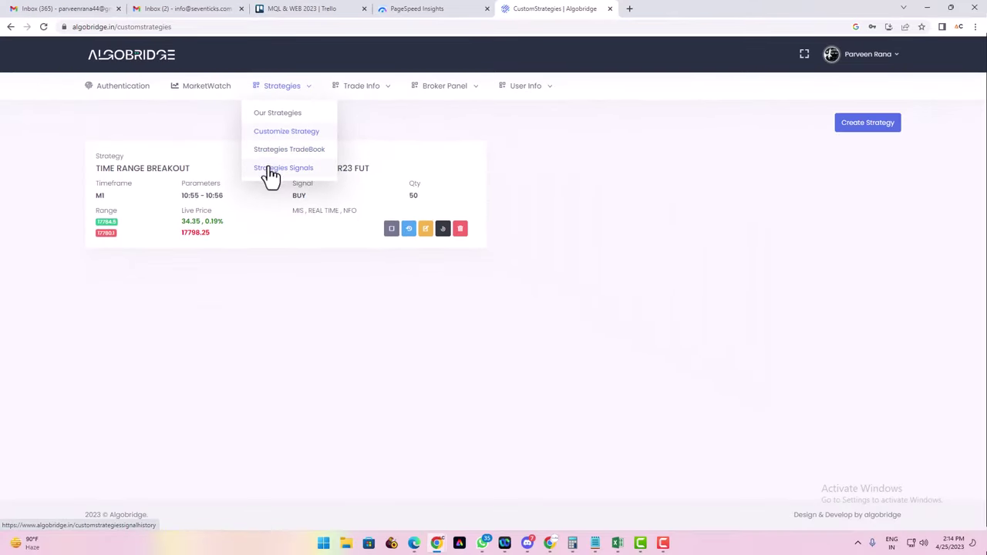
Check the latest trade's order details in the strategy trade history, then switch to signals history
left_click(272, 156)
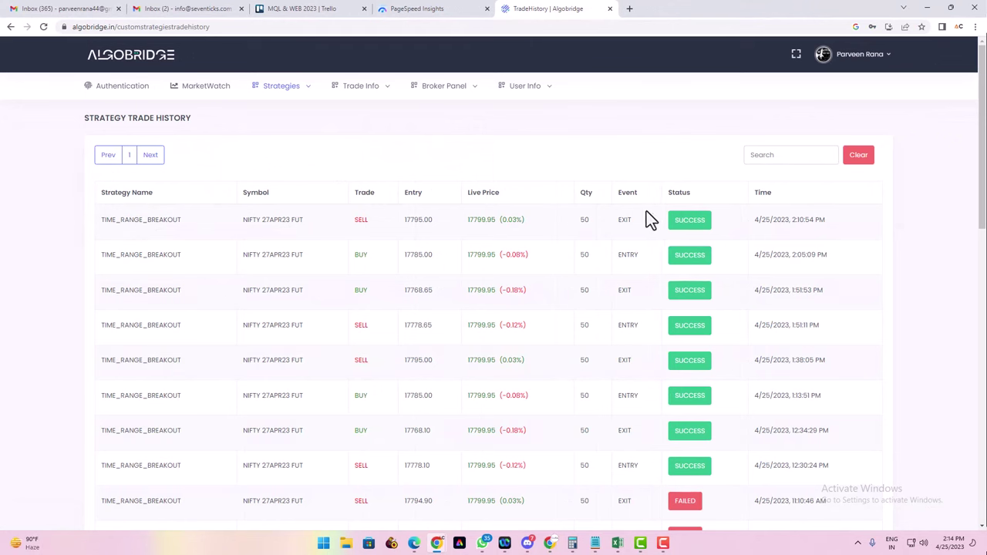
left_click(696, 228)
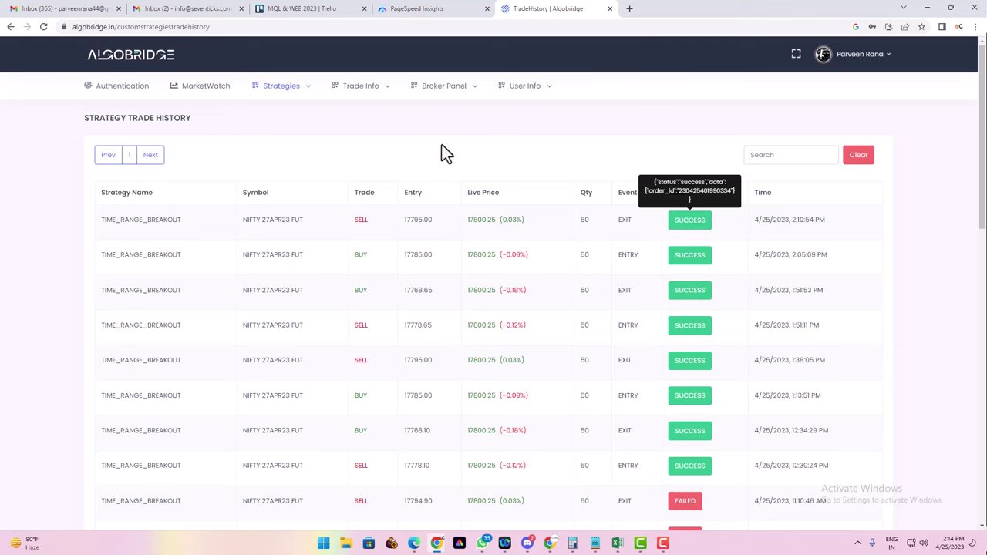
mouse_move(286, 88)
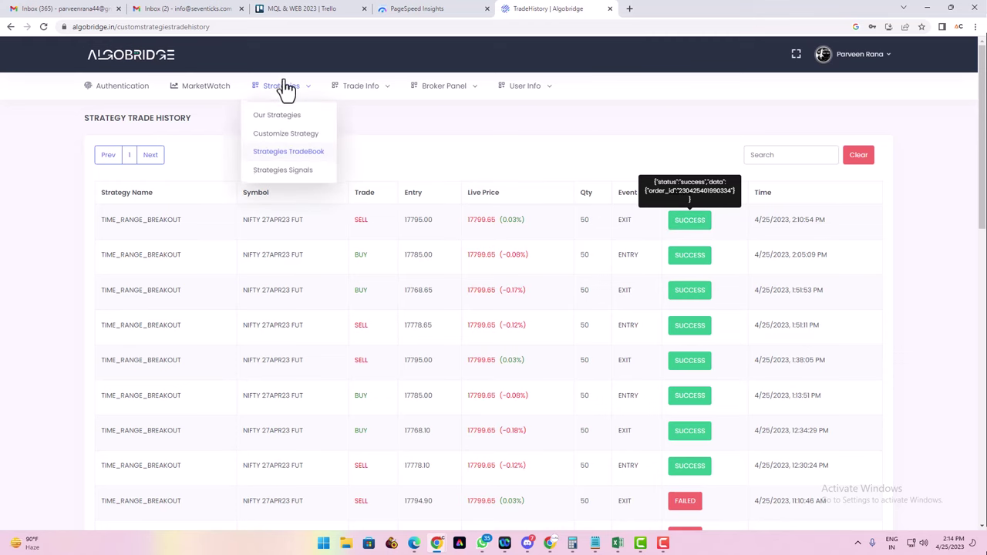
left_click(284, 169)
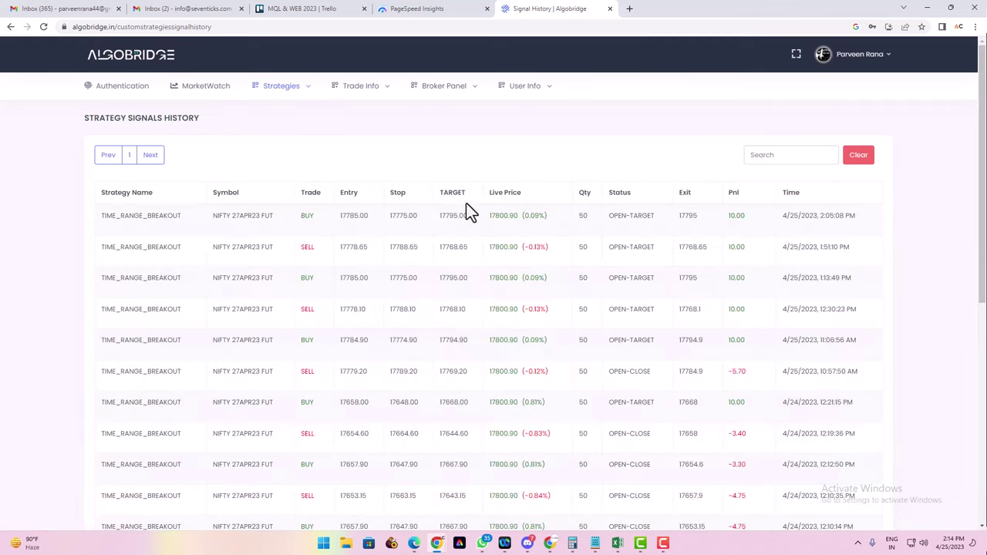
Review the signals' entry, stop, target and 10.00 Pnl values, scrolling through the table
left_click_drag(307, 215, 461, 218)
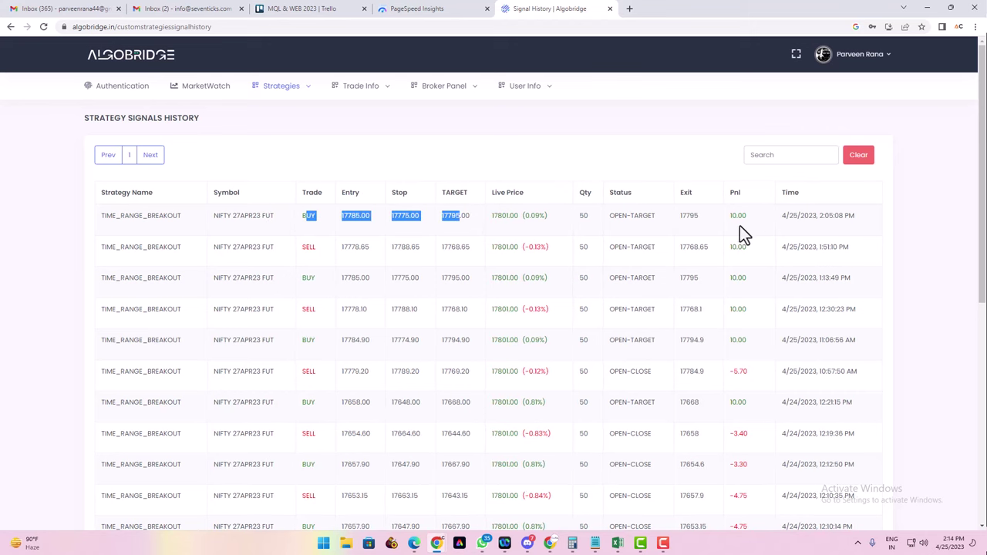
left_click_drag(750, 218, 724, 223)
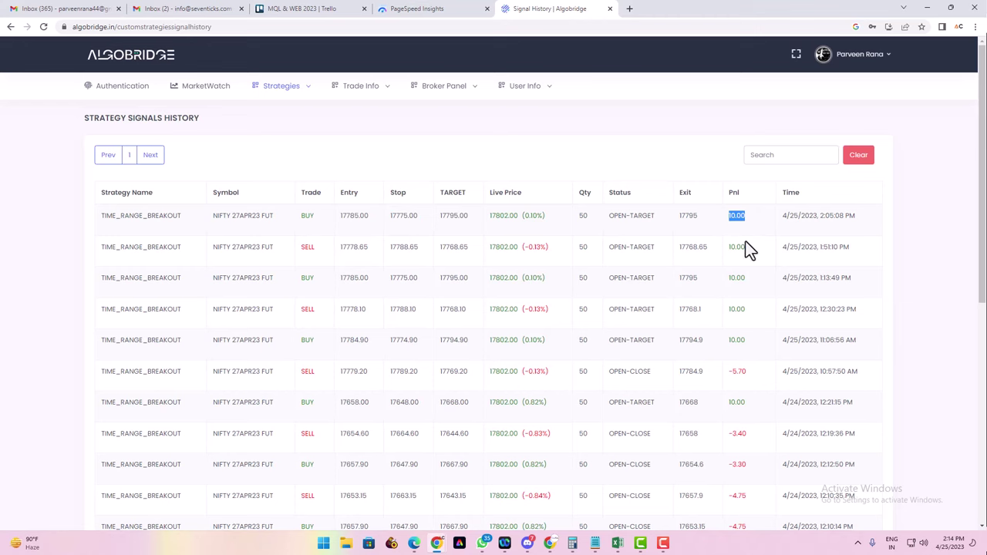
left_click_drag(749, 282, 735, 342)
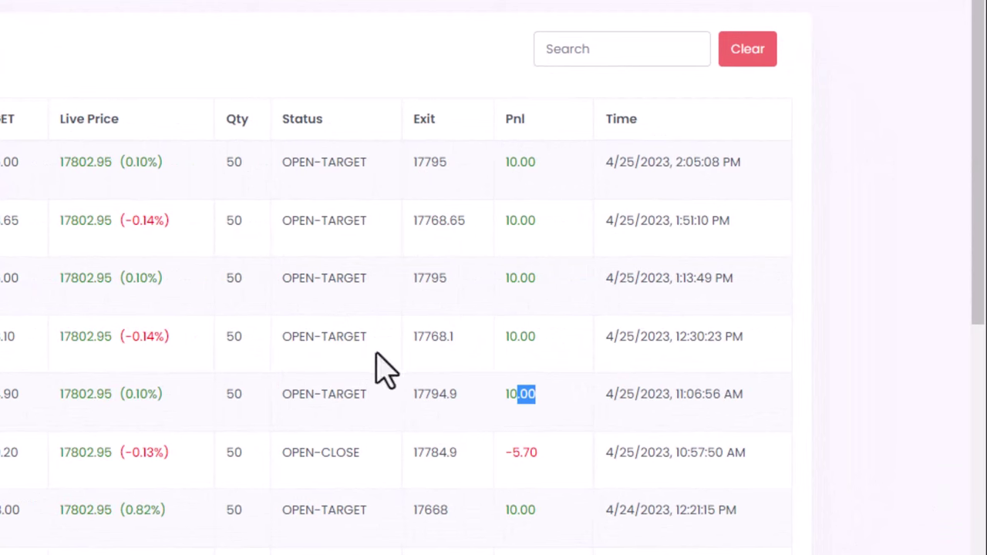
scroll(568, 511, "down", 4)
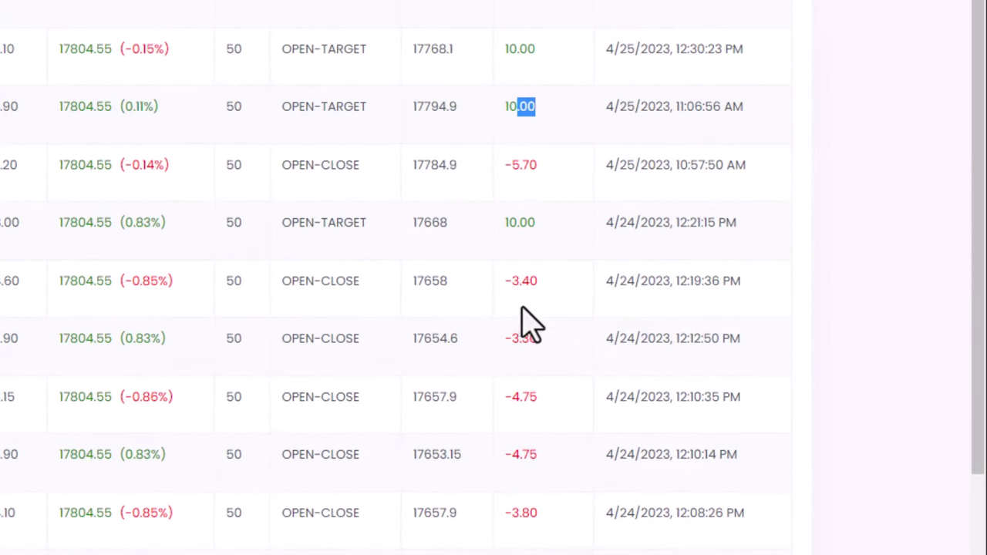
scroll(535, 502, "down", 4)
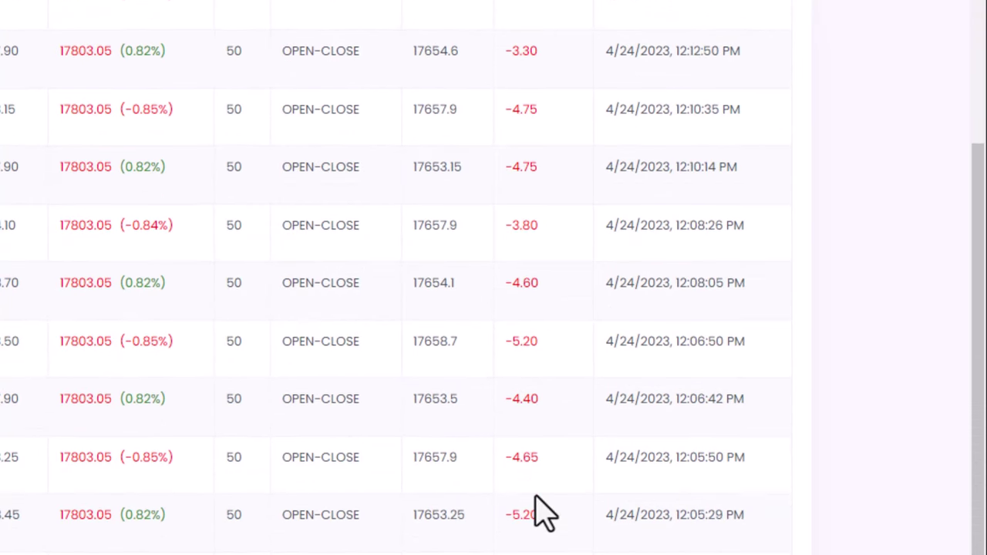
scroll(546, 532, "down", 1)
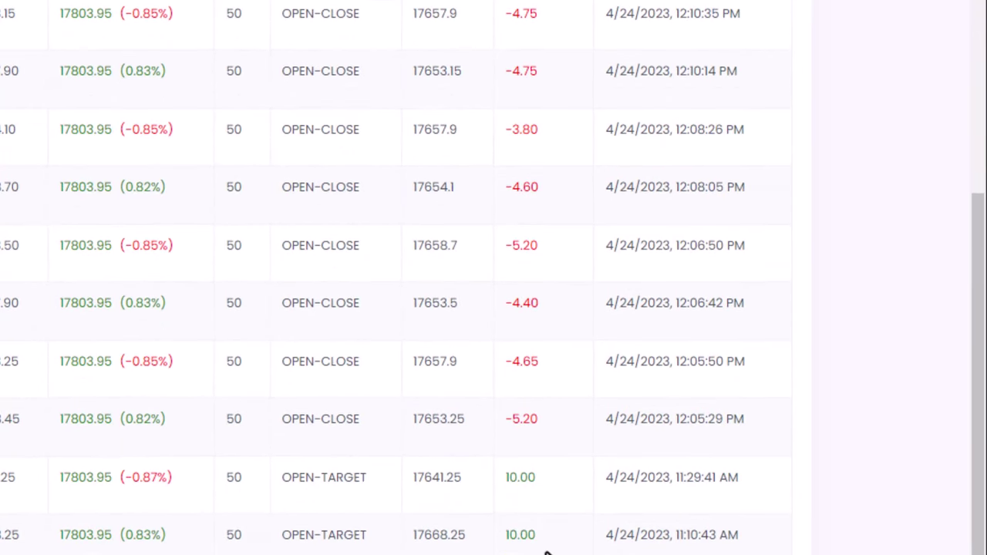
scroll(547, 550, "up", 10)
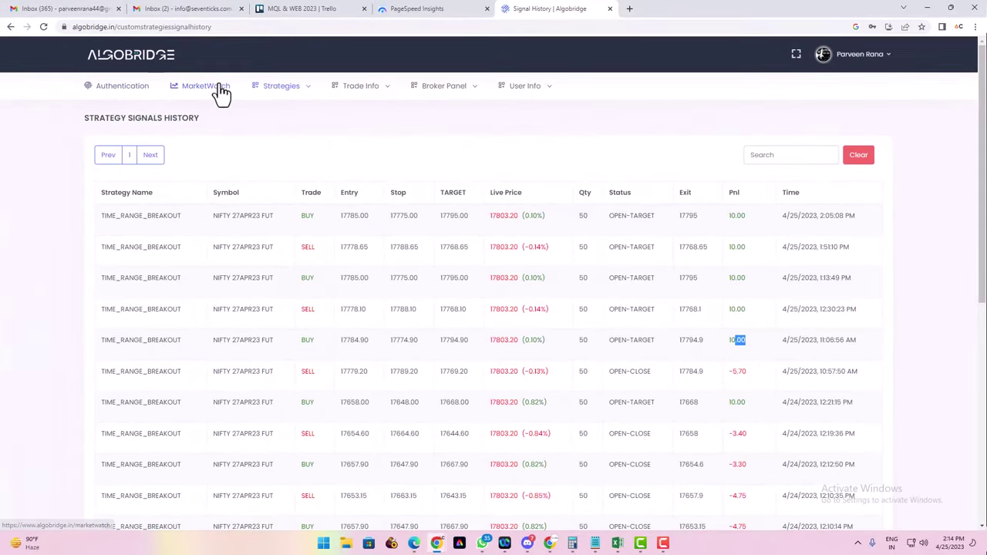
left_click(280, 86)
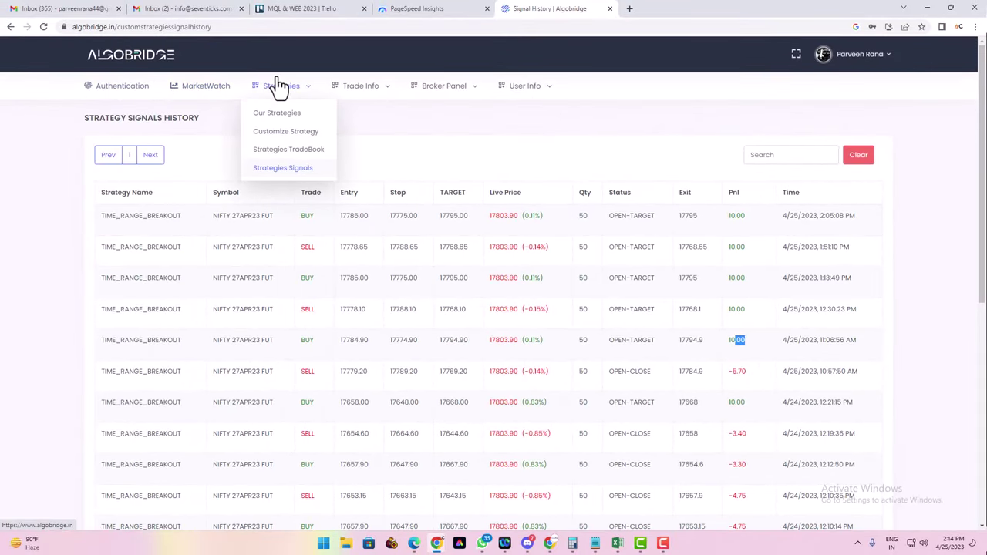
Stop and delete the NIFTY 27APR23 FUT Time Range Breakout strategy, then go to Authentication
left_click(278, 146)
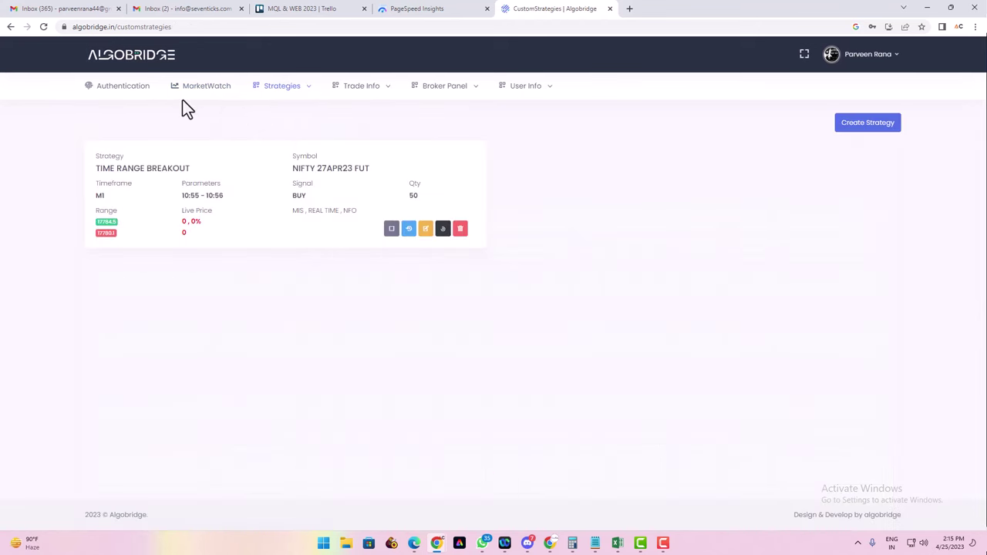
left_click(391, 229)
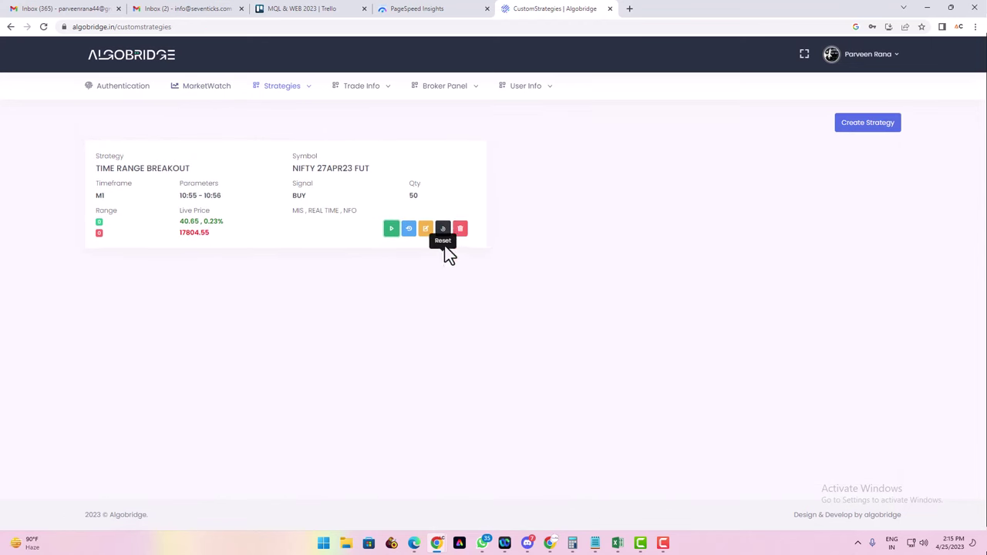
left_click(461, 229)
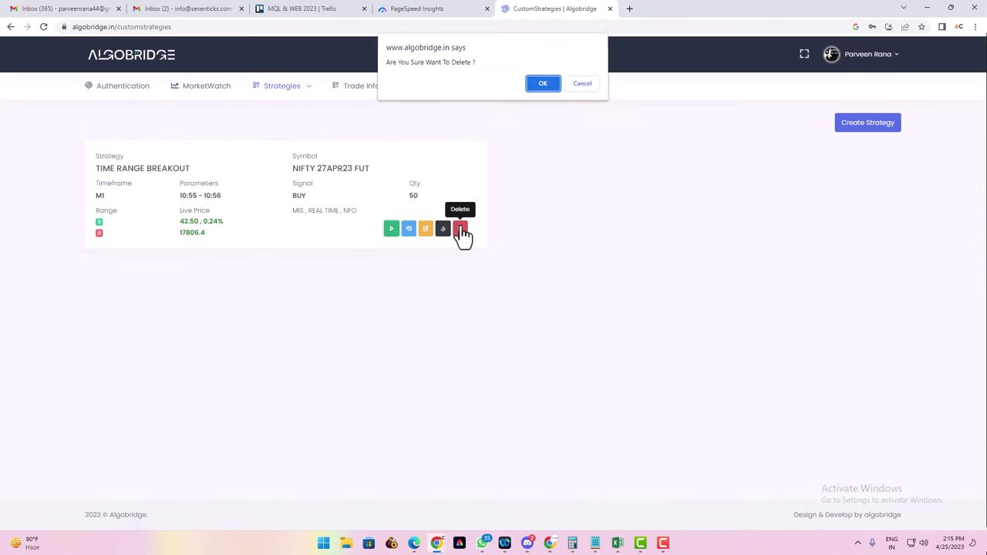
left_click(542, 84)
mouse_move(257, 104)
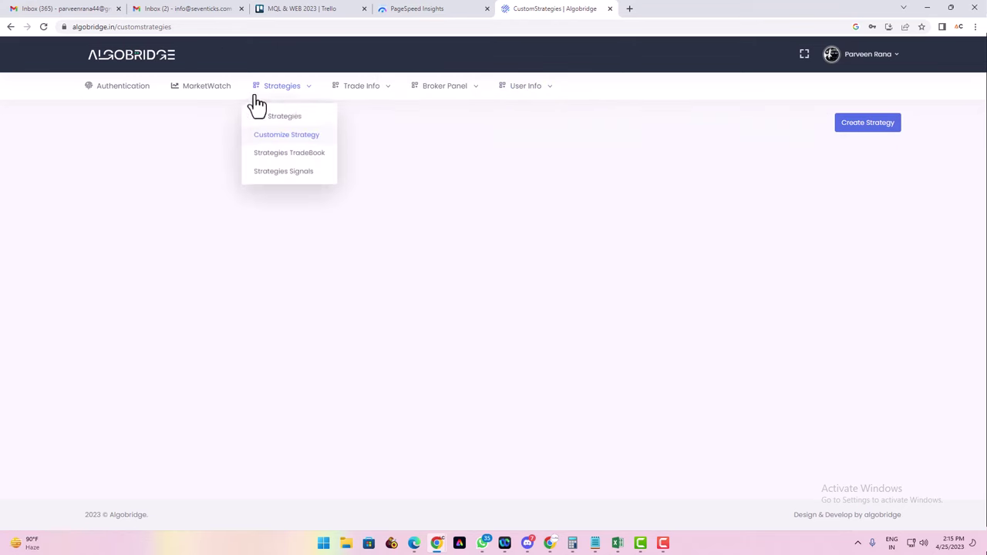
left_click(125, 89)
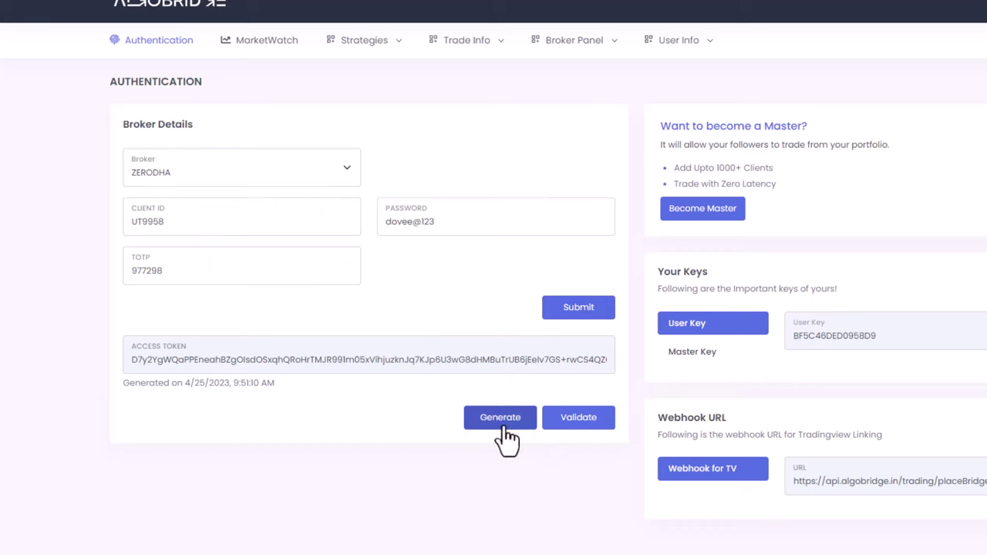
Validate the ZERODHA access token, then open the Strategies TradeBook from Custom Strategies
left_click(592, 422)
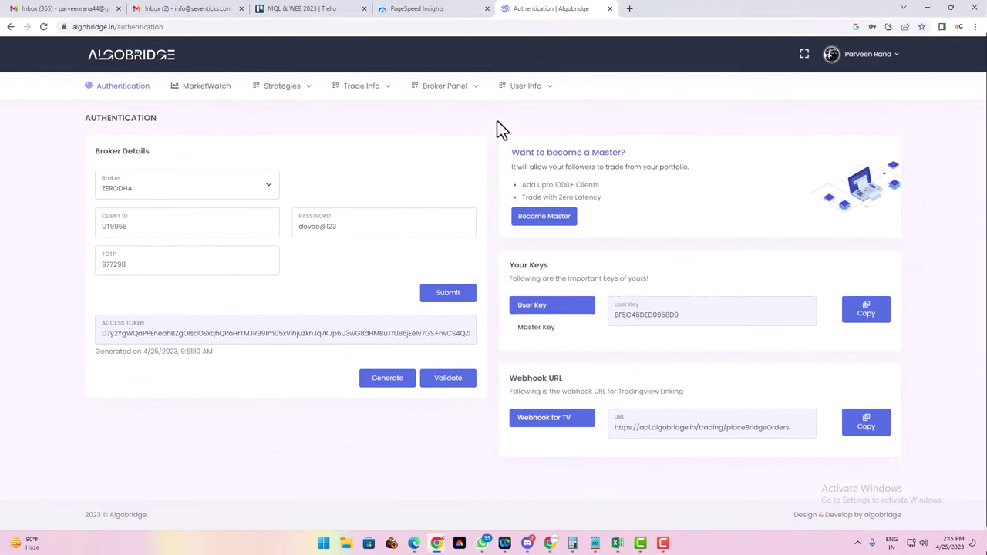
left_click(262, 90)
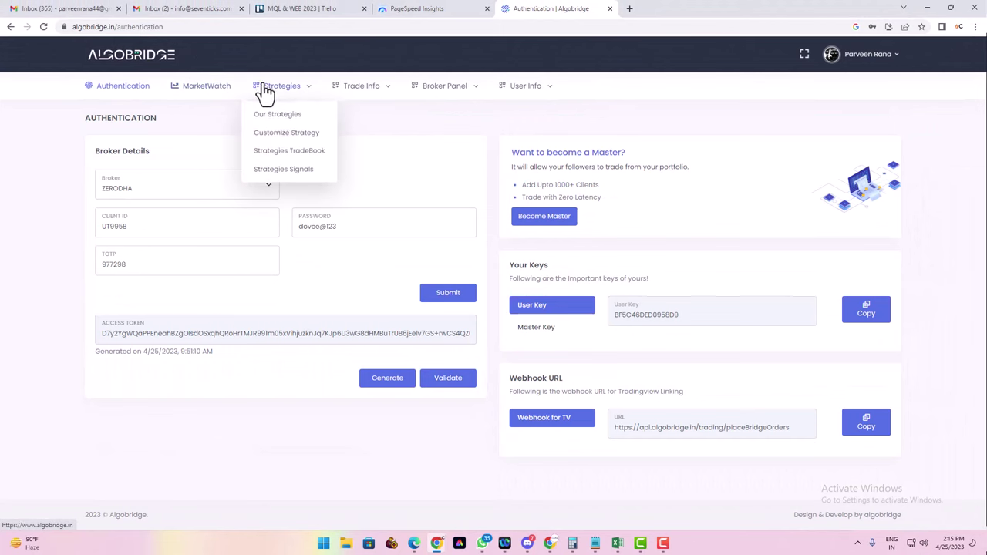
left_click(285, 132)
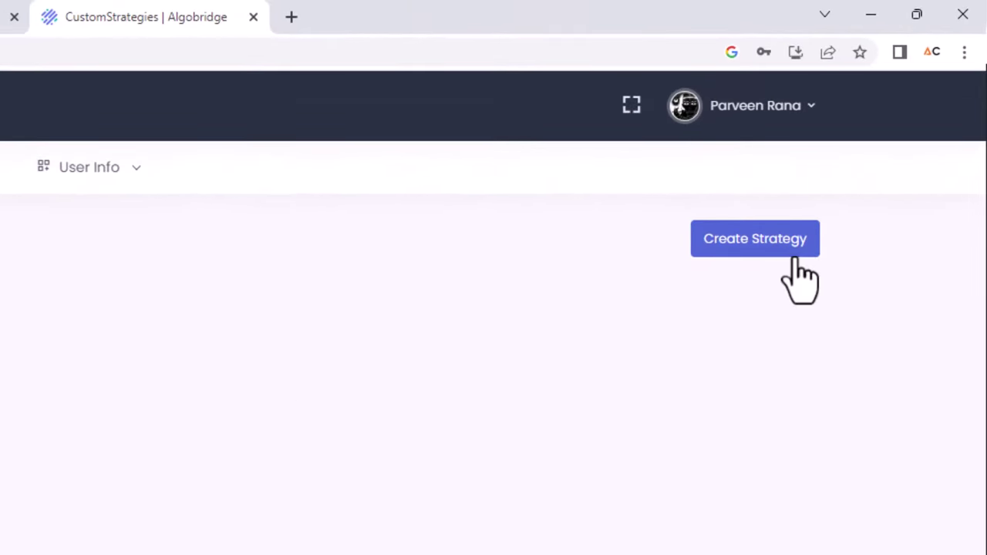
left_click(794, 251)
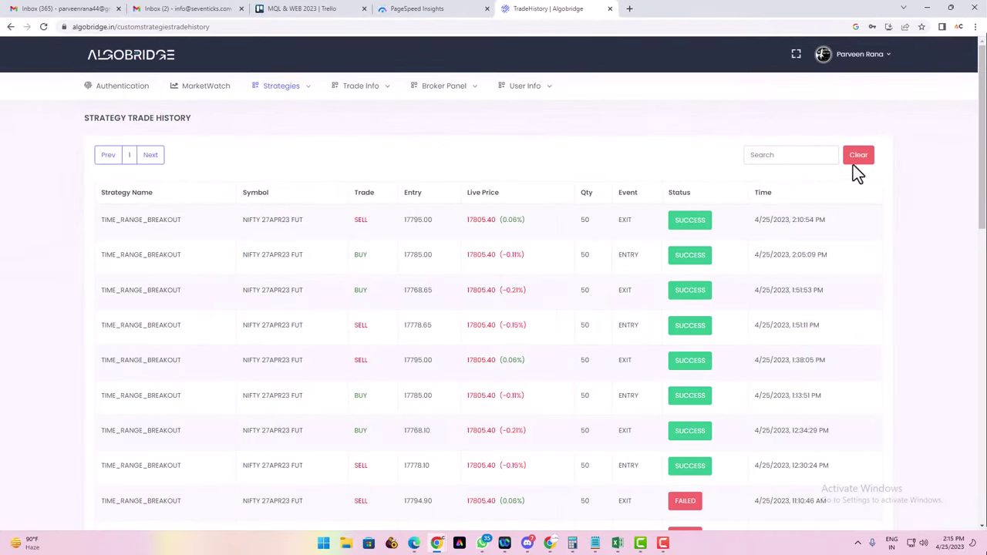
Clear the strategy trade history and the signals history, confirming each with OK
left_click(857, 158)
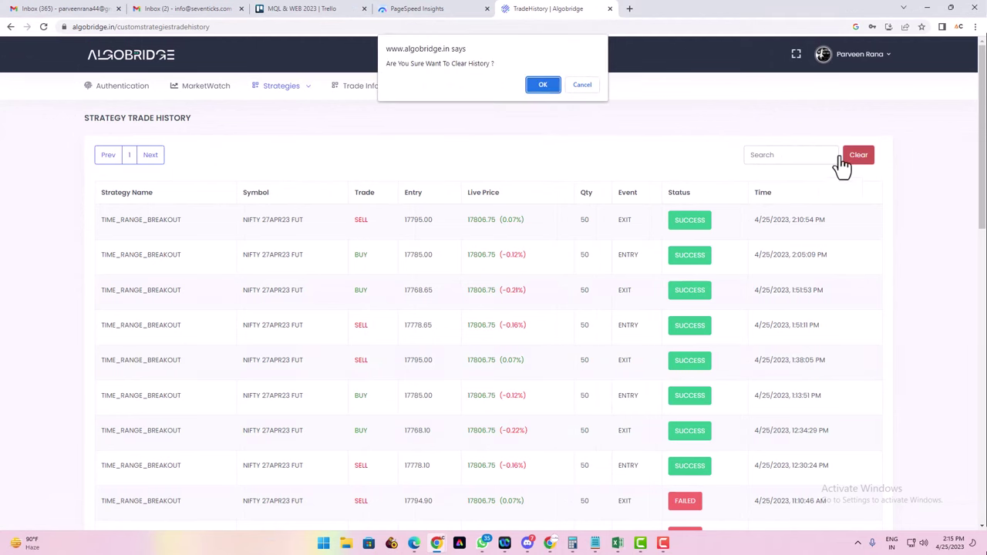
left_click(542, 85)
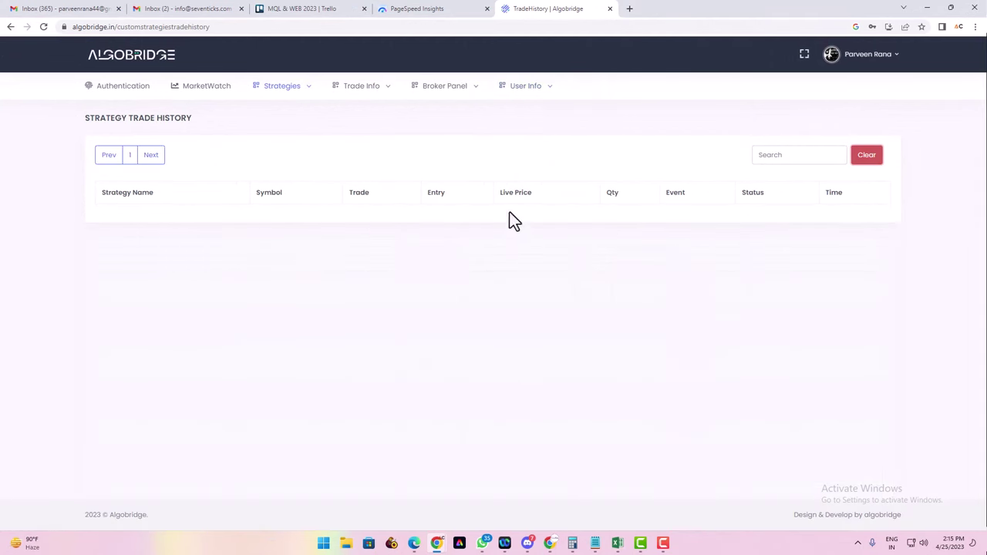
left_click(284, 87)
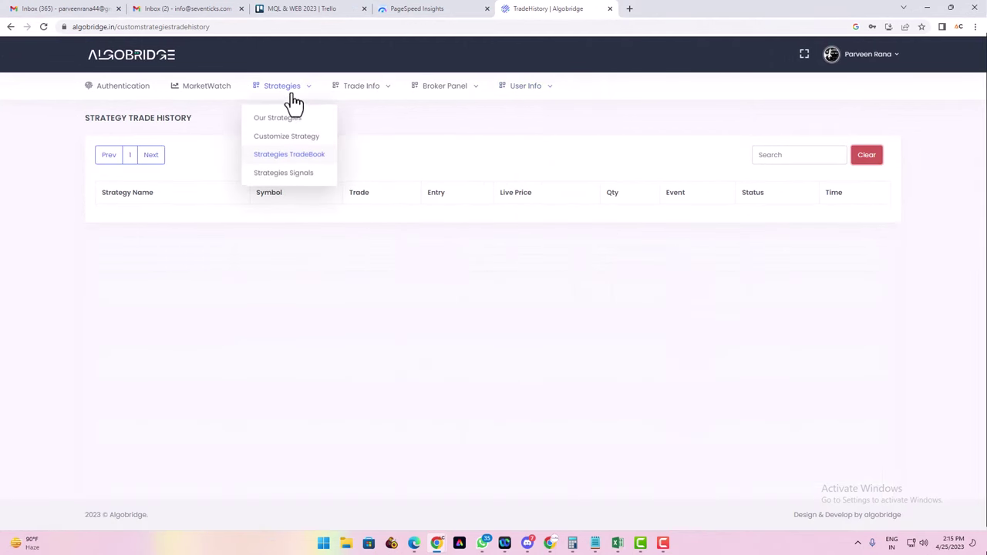
left_click(293, 170)
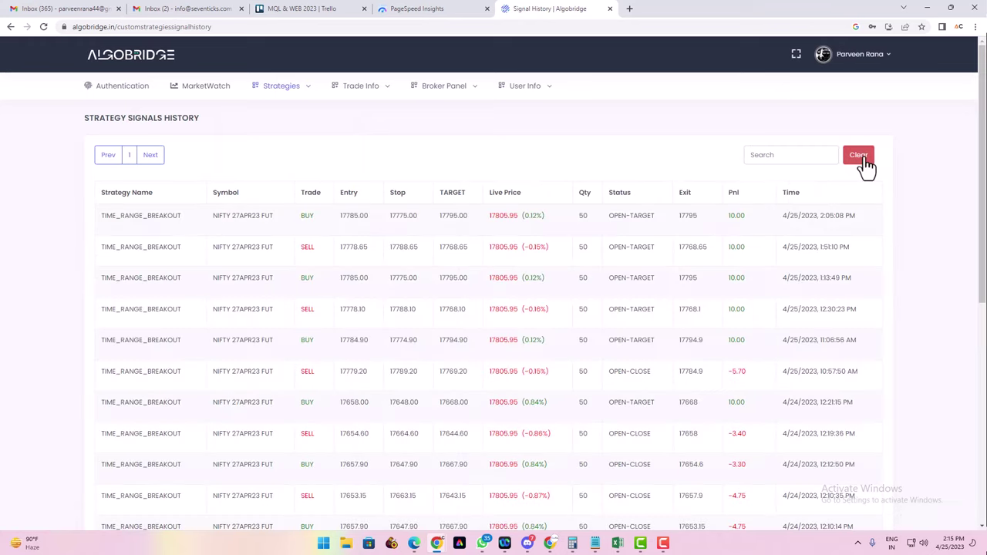
left_click(858, 156)
left_click(539, 87)
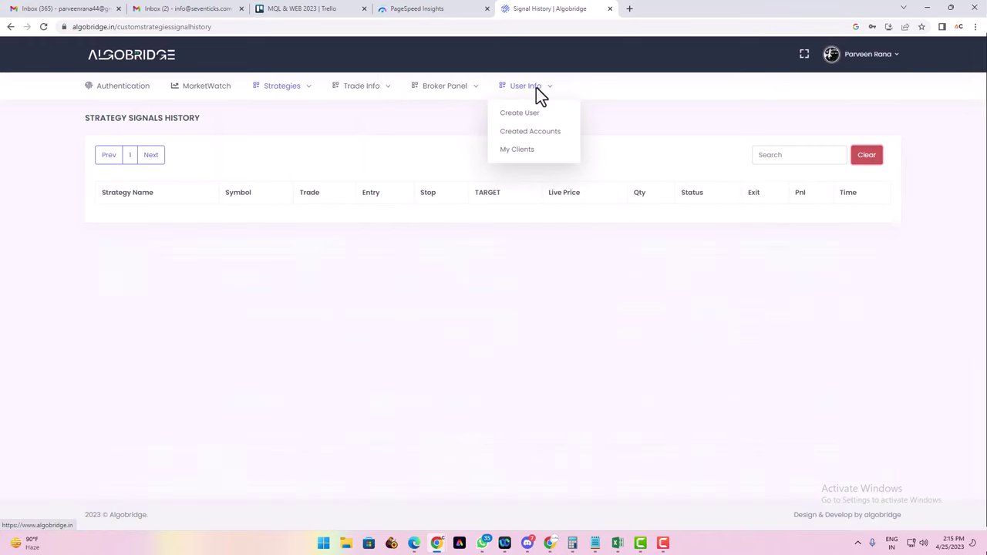
mouse_move(281, 87)
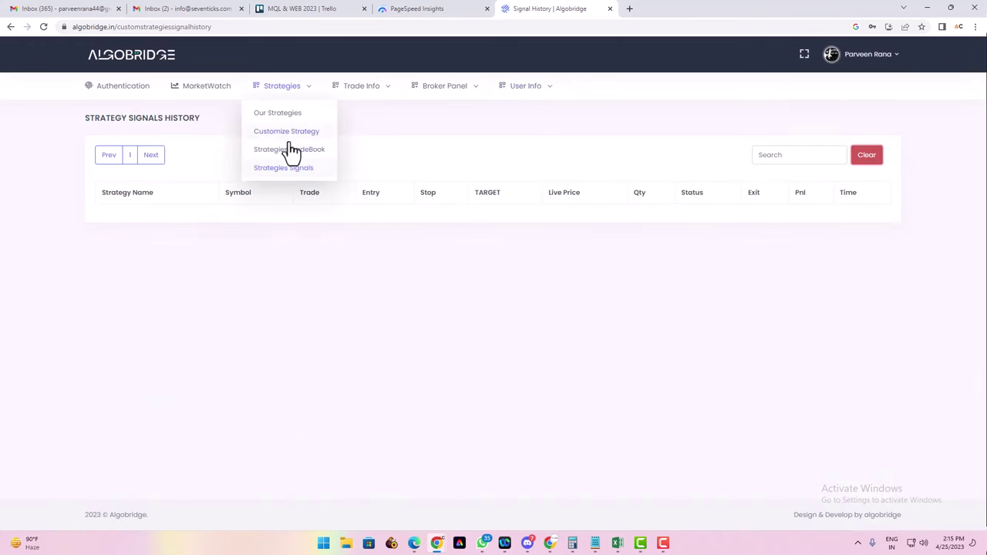
left_click(285, 171)
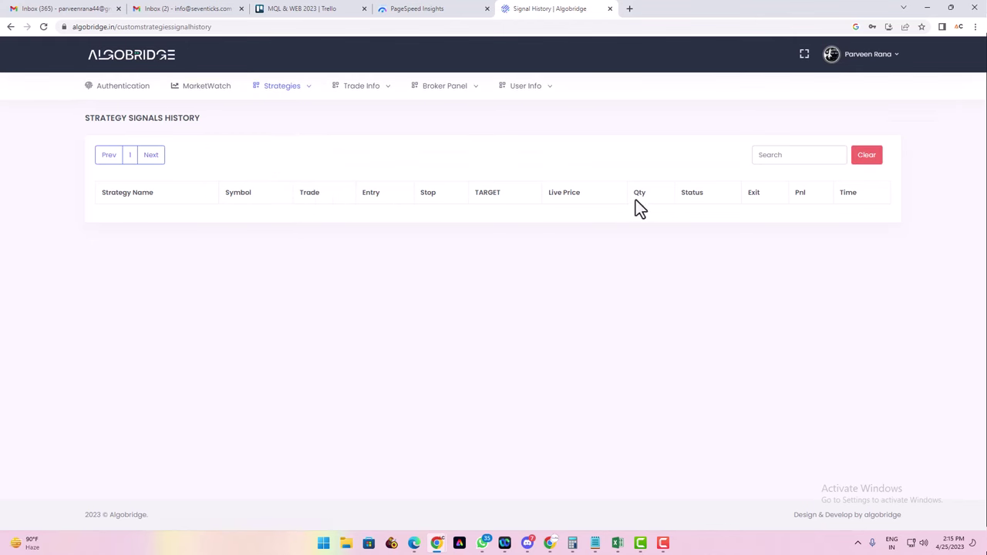
Start a new custom strategy and choose TIME RANGE BREAKOUT as its type
mouse_move(279, 87)
left_click(276, 132)
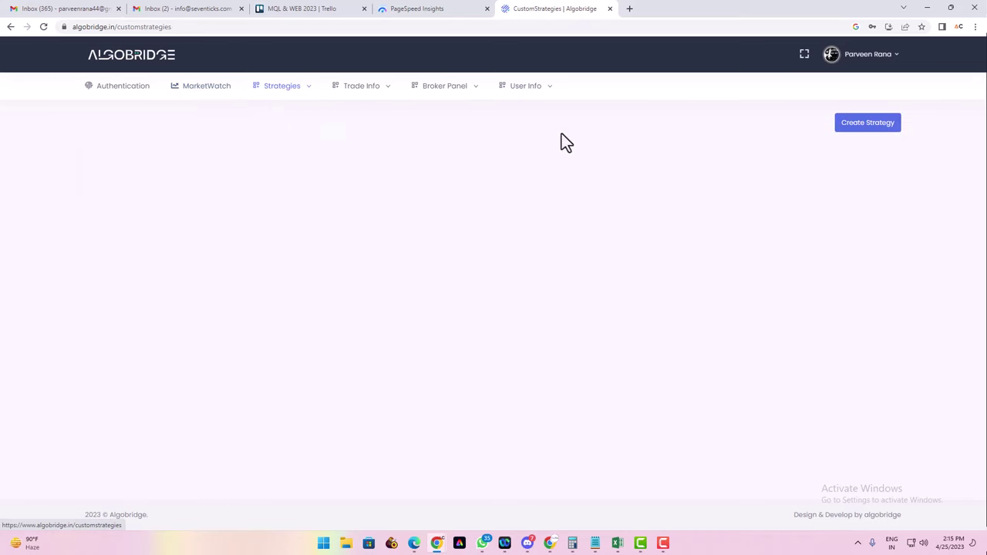
left_click(865, 124)
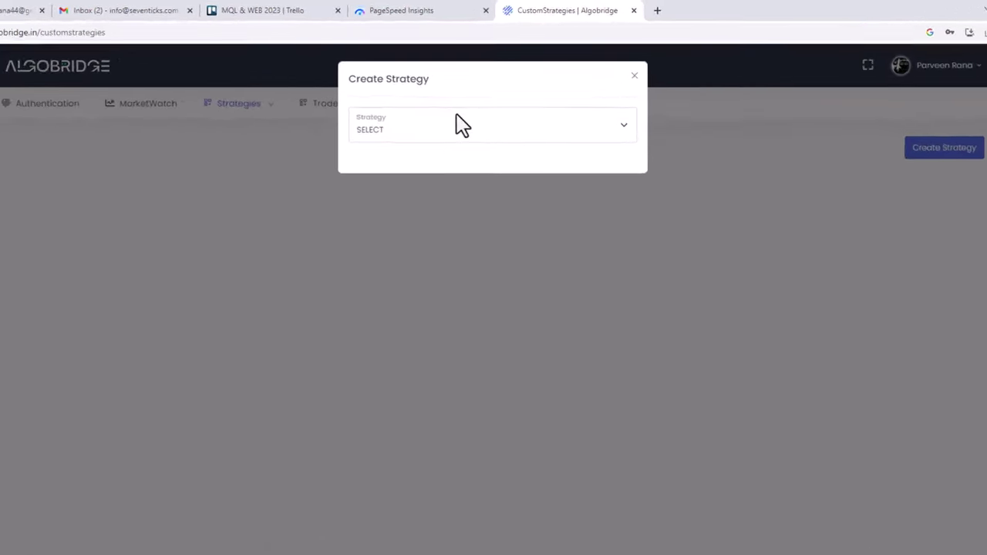
left_click(436, 132)
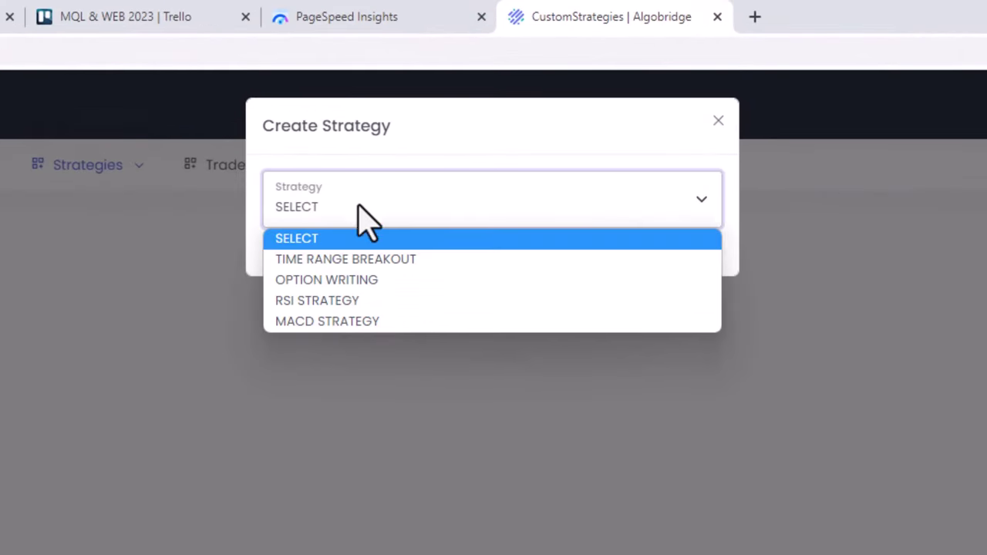
left_click(406, 262)
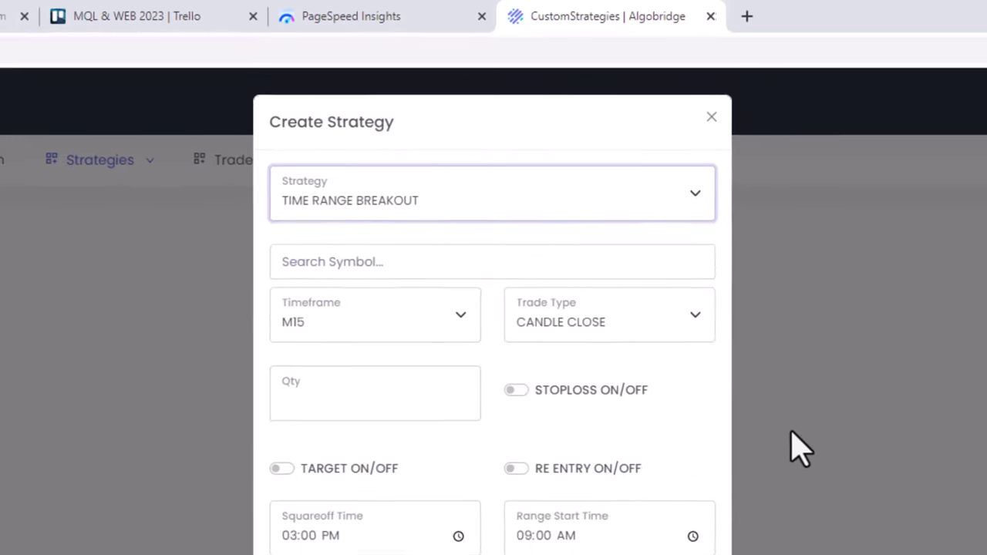
key("F11")
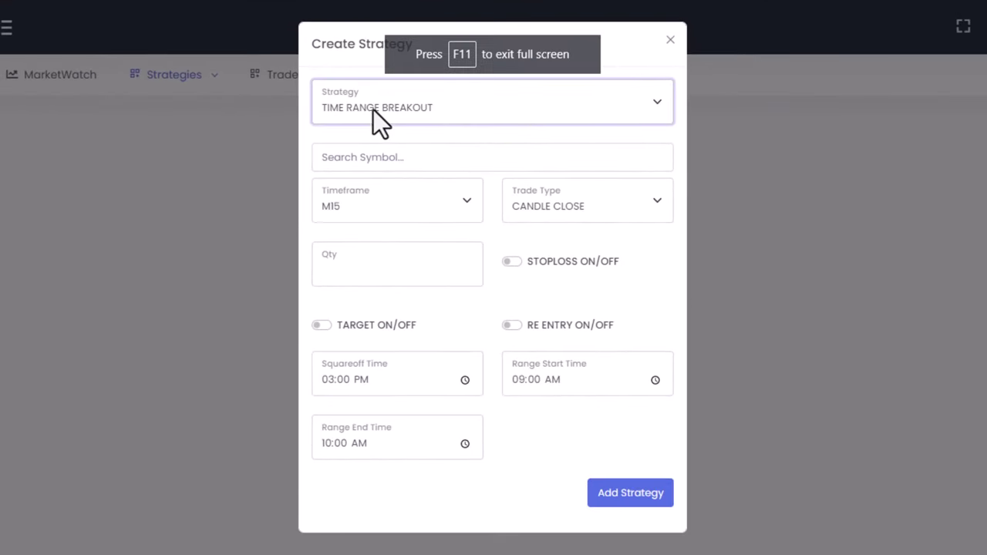
left_click(388, 111)
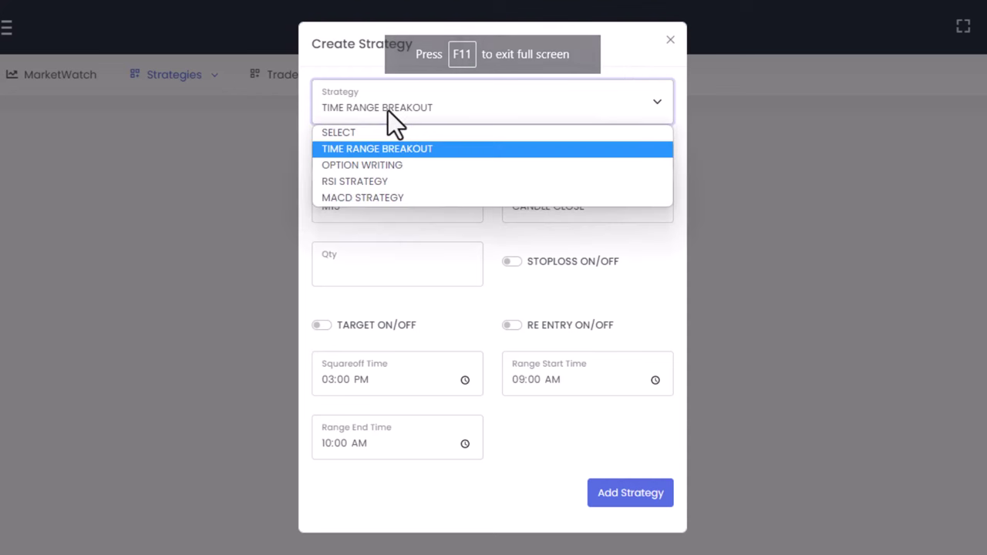
left_click(388, 110)
Pick BANKNIFTY 27APR23 FUT as the symbol and set the timeframe to M1
left_click(331, 158)
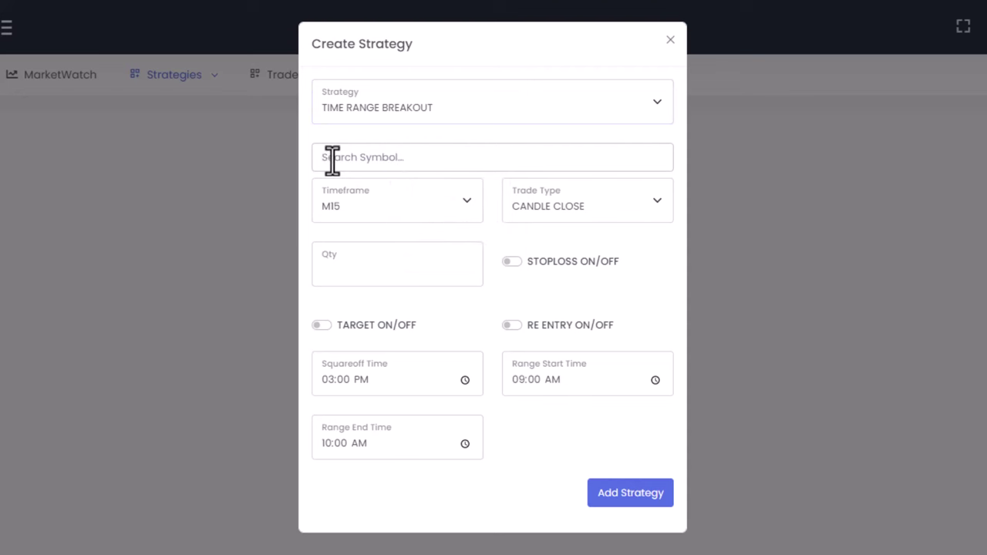
type("banknifty")
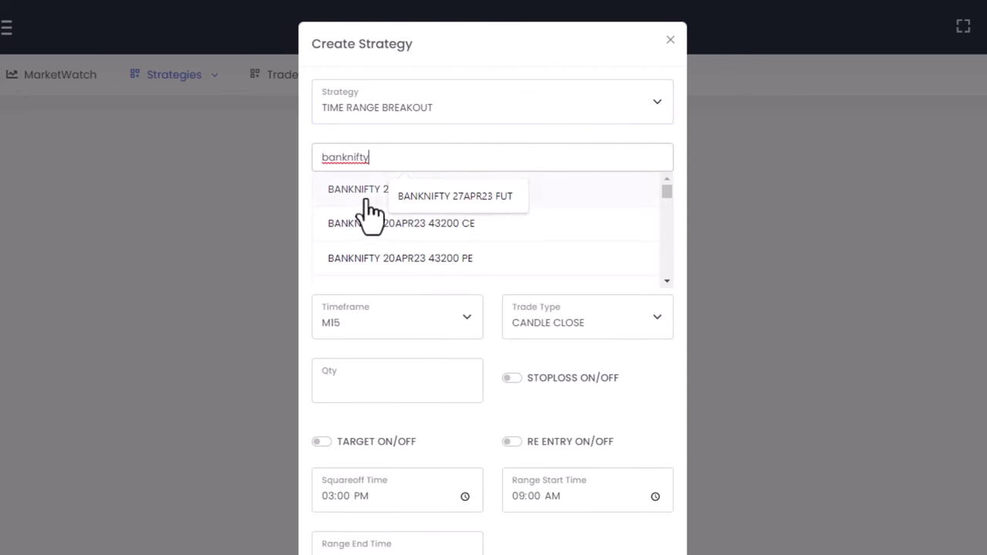
left_click(416, 286)
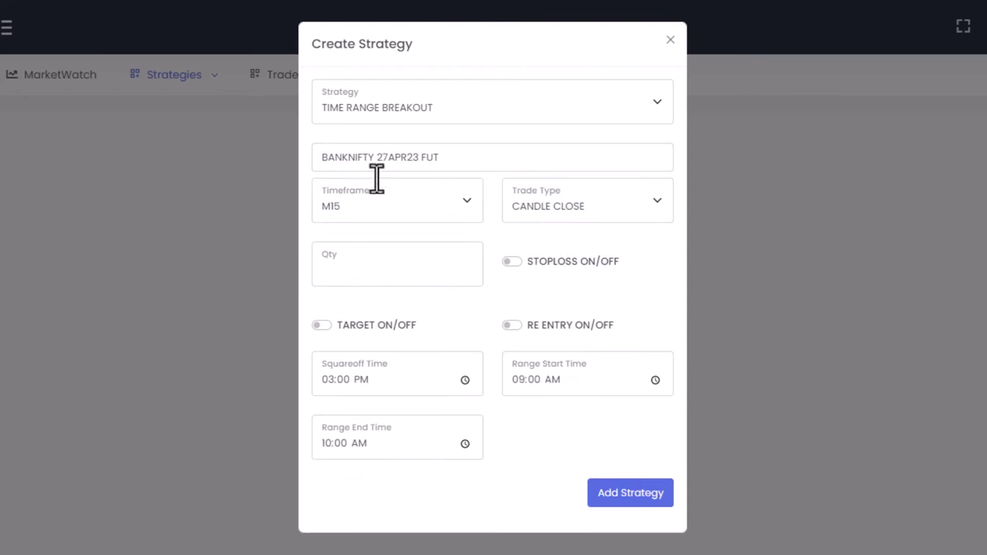
left_click(377, 203)
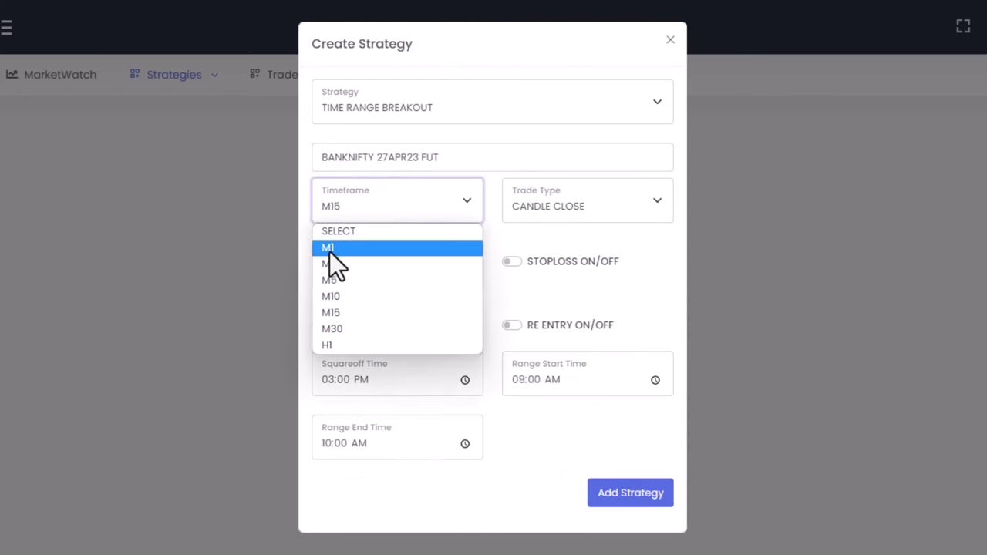
left_click(329, 252)
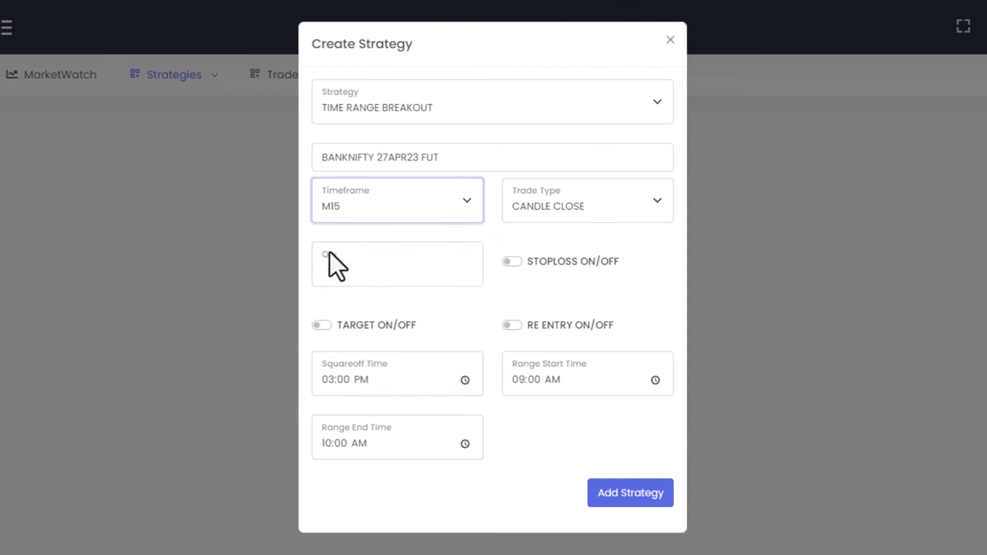
Set trade type REAL TIME, quantity 25, and a BREAKEVEN stoploss of 15
left_click(592, 208)
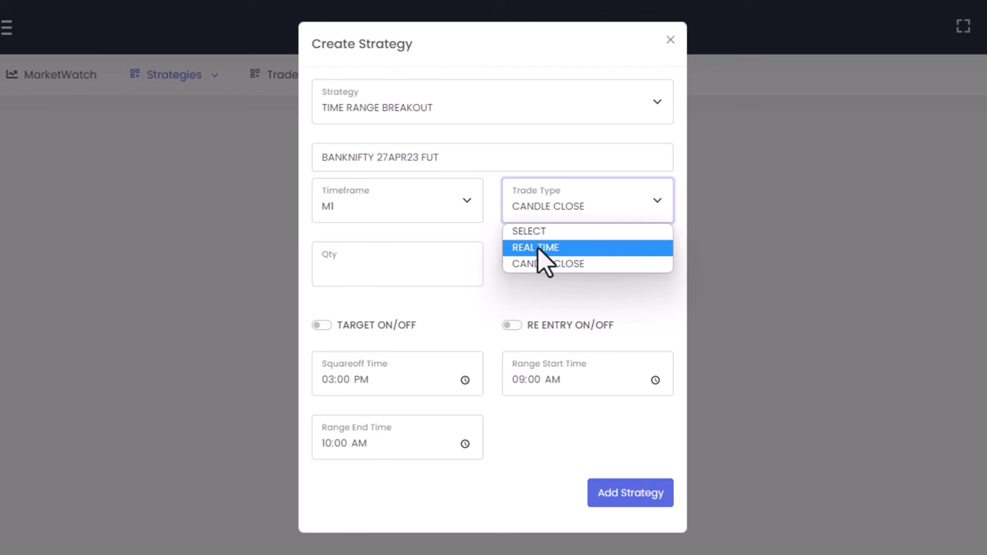
left_click(538, 248)
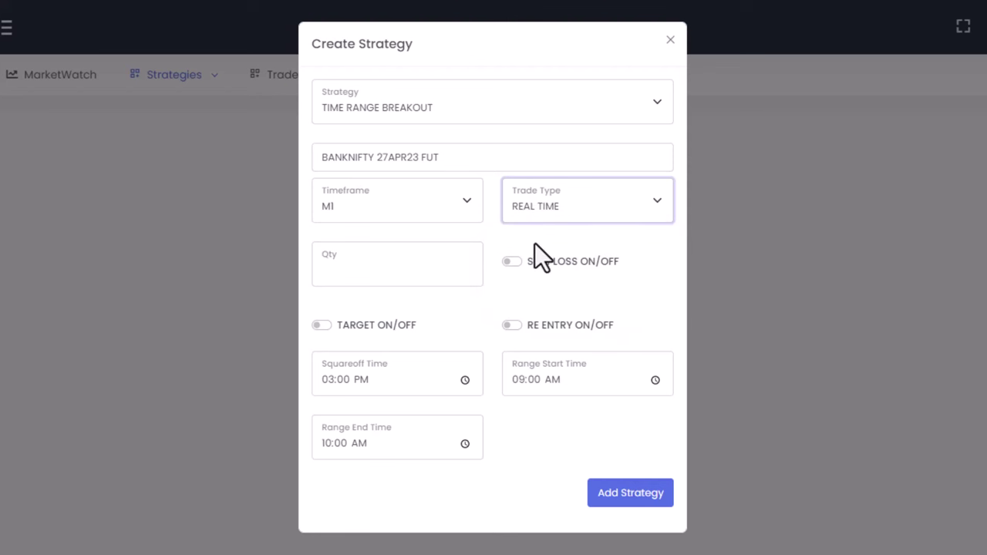
left_click(360, 271)
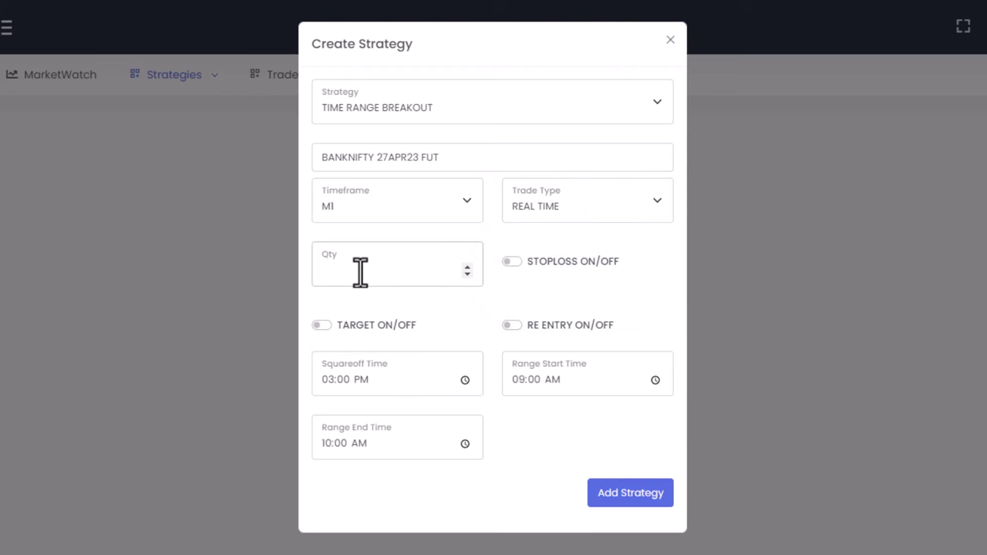
left_click(508, 261)
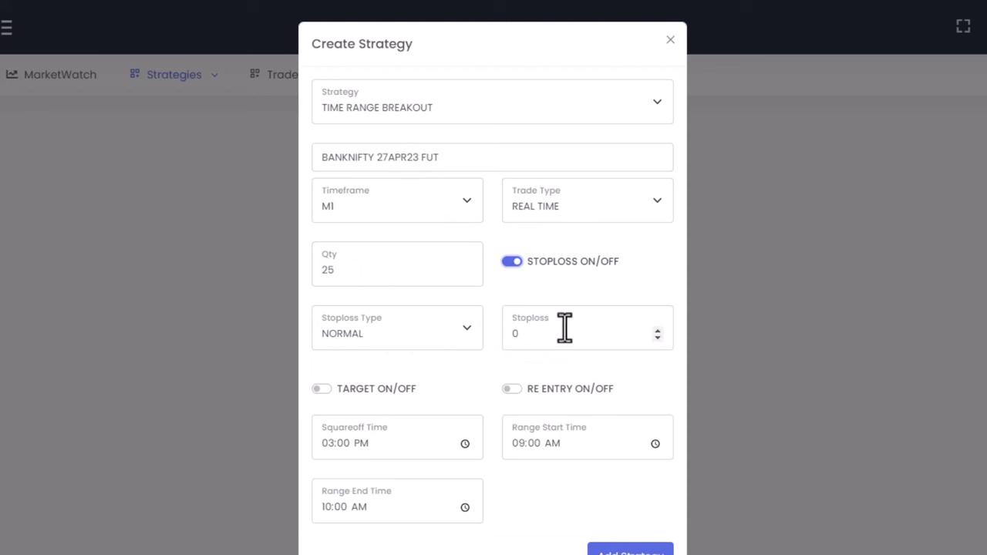
left_click(456, 340)
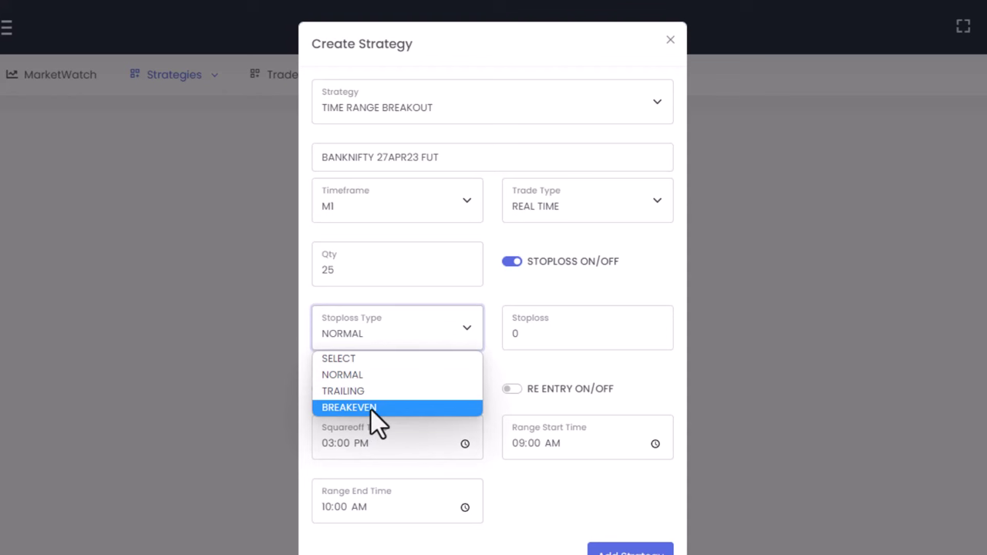
left_click(371, 407)
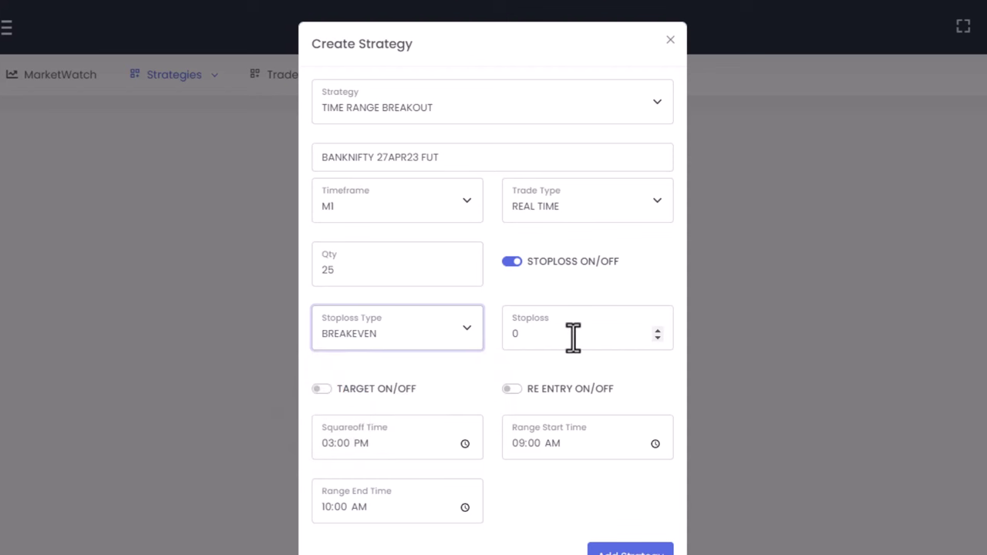
key("Tab")
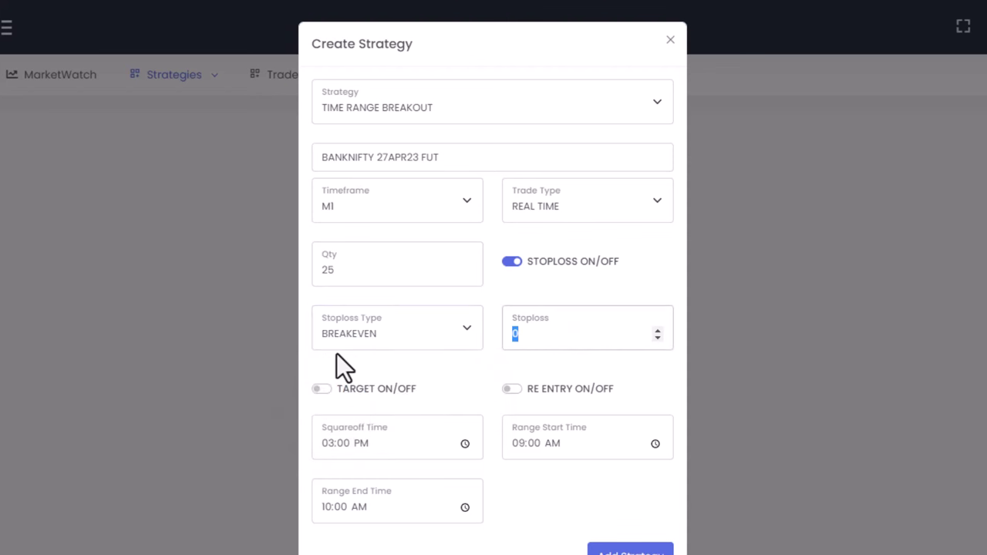
Enable a target of 25 and re-entry, with a range from 02:17 PM to 02:19 PM
left_click(316, 388)
key("Tab")
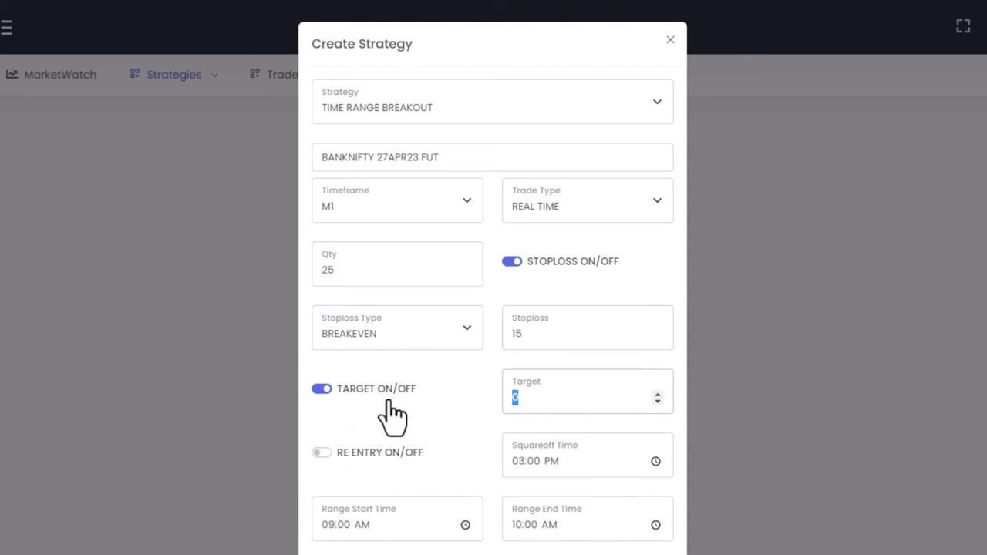
type("25")
left_click(455, 433)
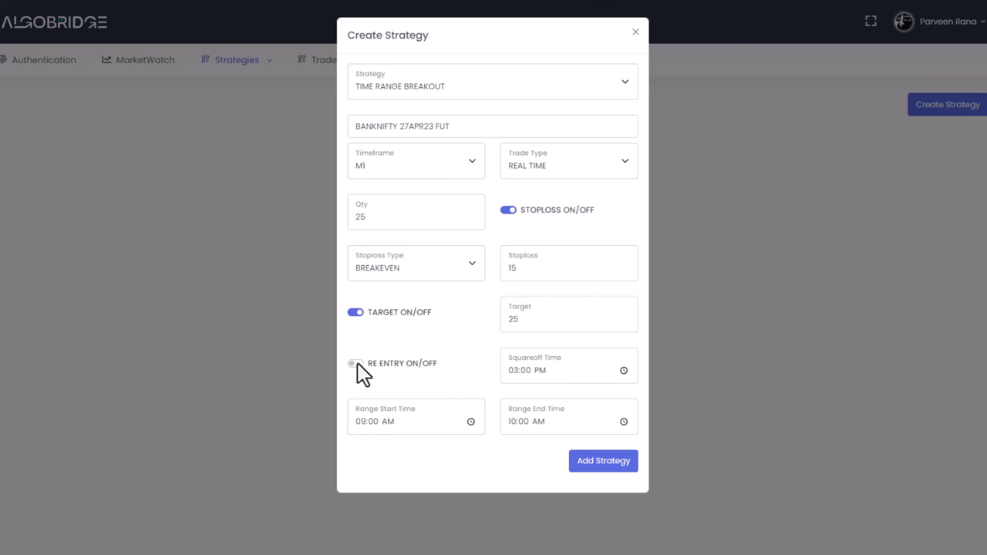
left_click(356, 364)
left_click(358, 422)
type("09")
type("17p")
key("Tab")
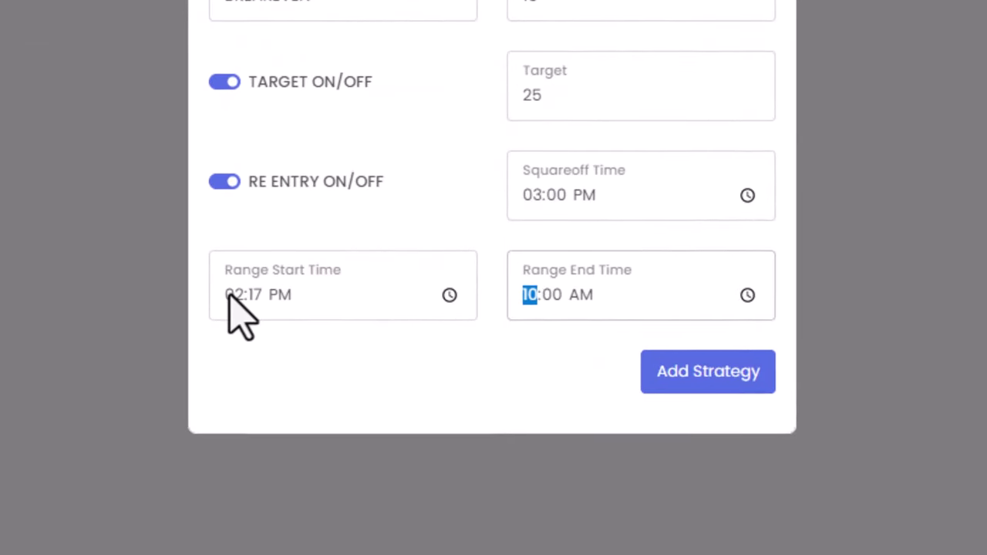
type("02")
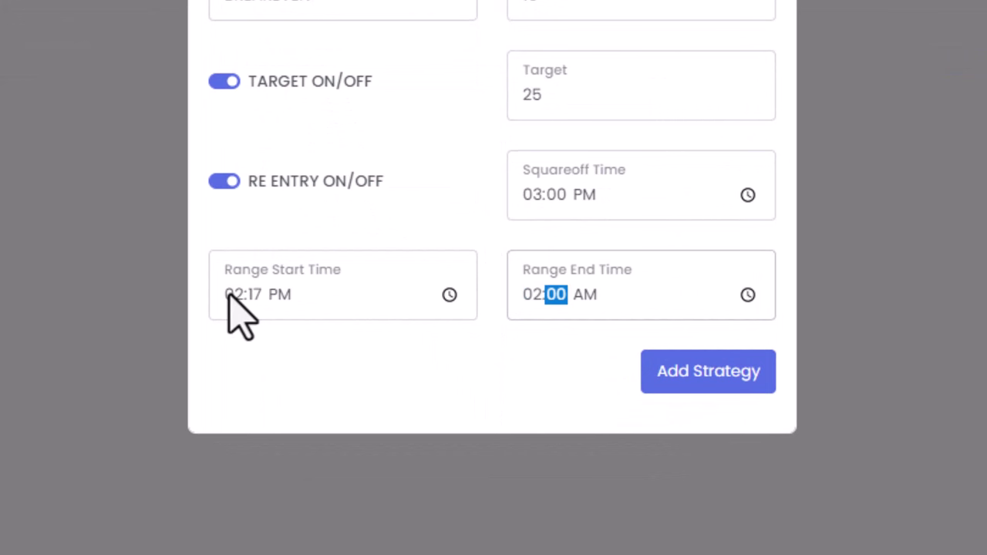
type("19")
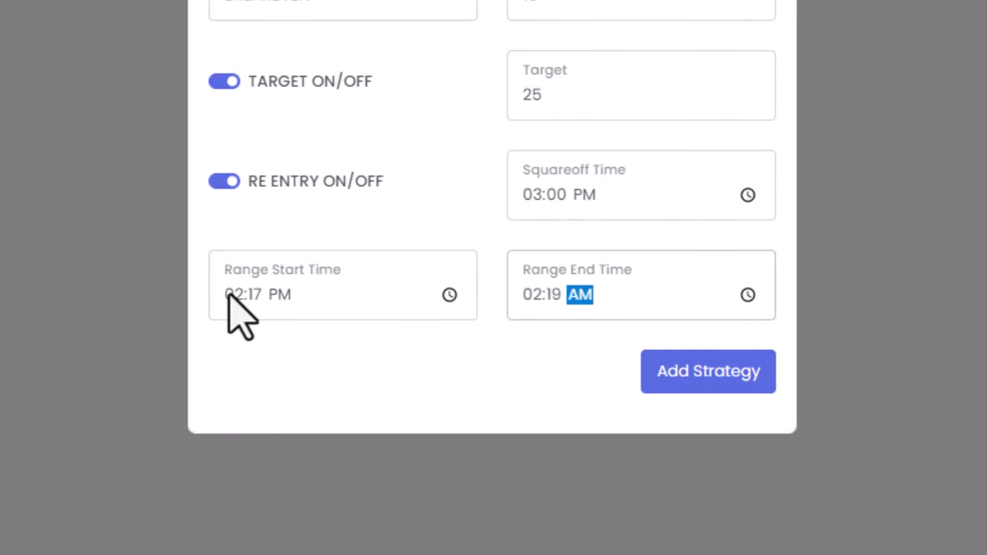
type("p")
Save the new Time Range Breakout strategy and start it running
left_click(678, 384)
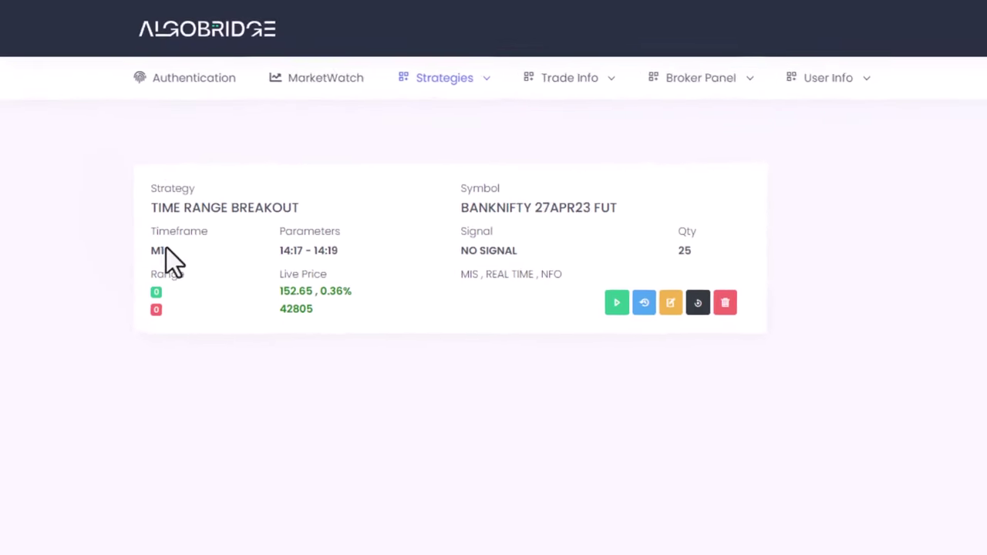
left_click(617, 302)
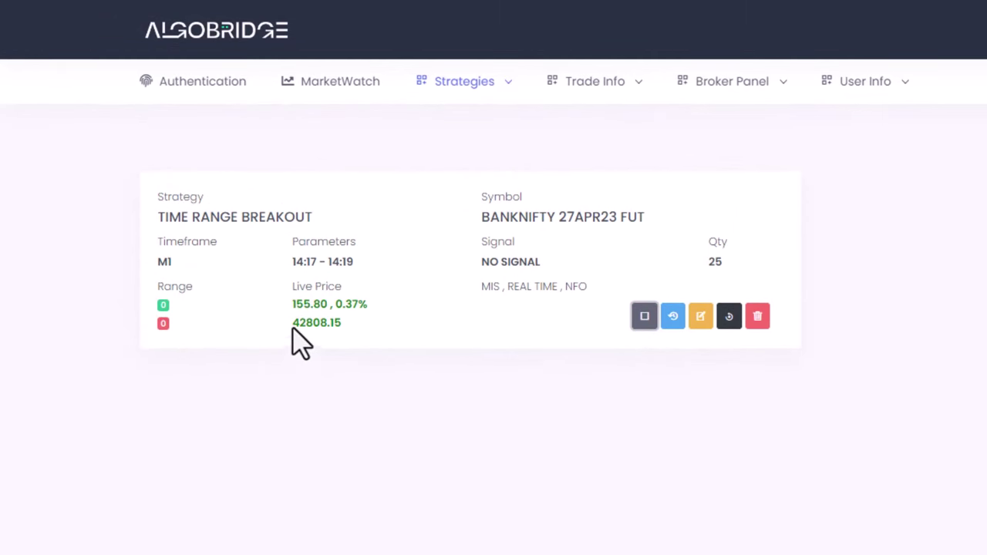
left_click_drag(293, 323, 385, 315)
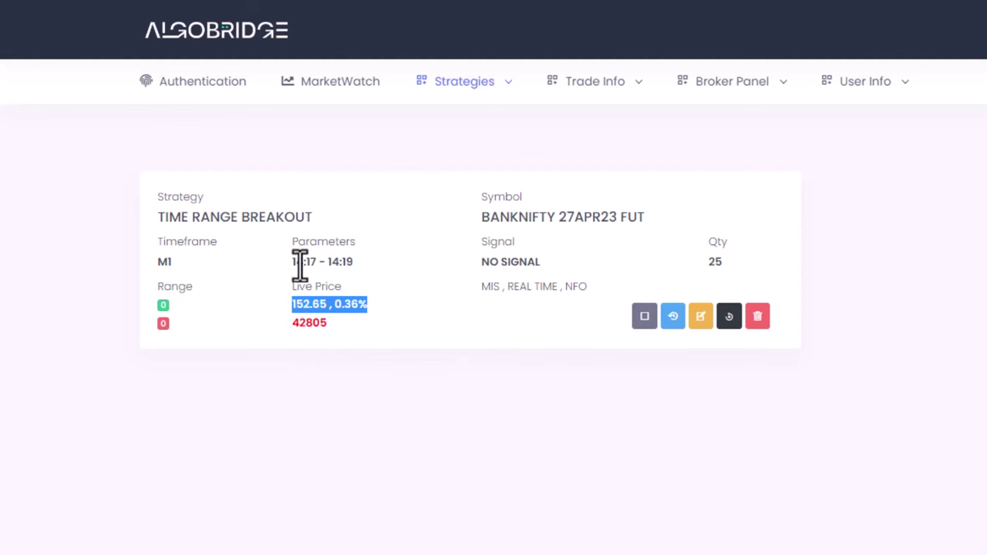
Check the running card's 14:17–14:19 range, M1 timeframe, symbol, SELL signal and quantity 25
left_click_drag(292, 262, 355, 283)
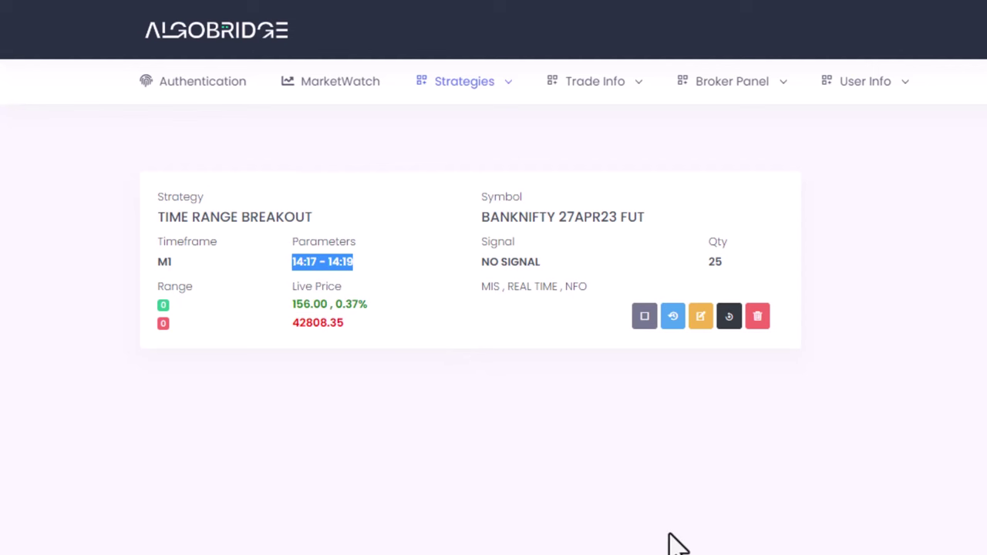
double_click(161, 261)
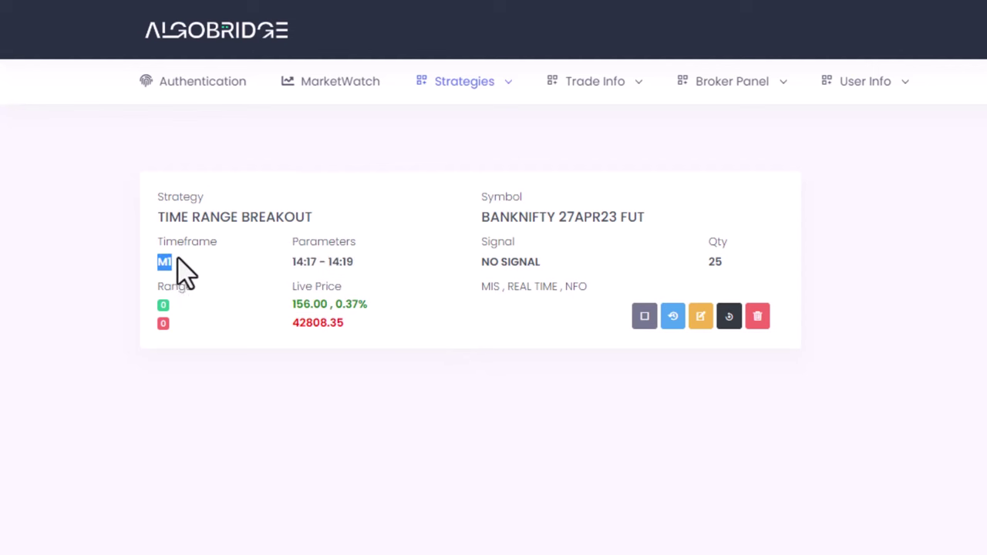
mouse_move(485, 282)
left_mouse_down()
mouse_move(540, 257)
mouse_move(478, 265)
left_mouse_up()
left_click(559, 274)
left_click(711, 265)
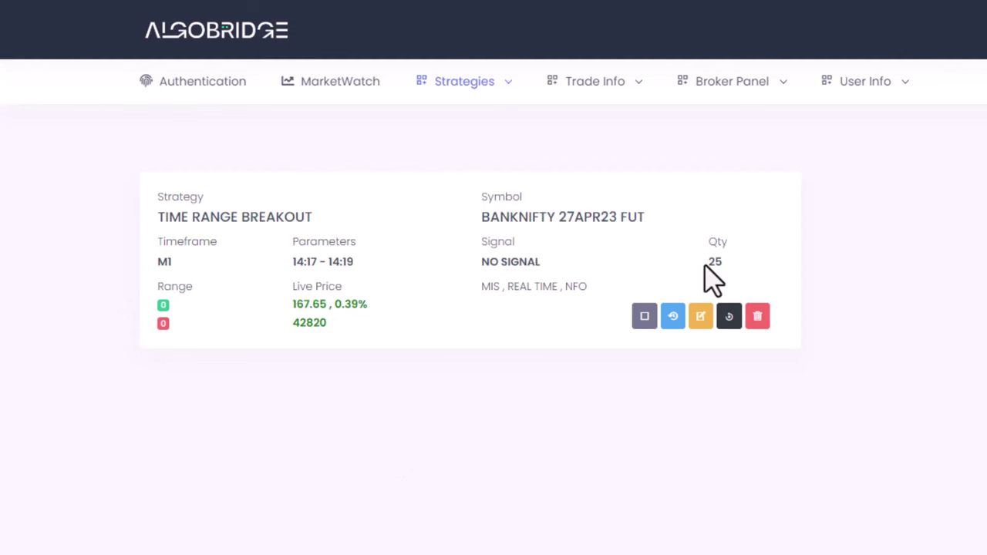
left_click_drag(704, 262, 727, 267)
left_click_drag(467, 309, 595, 291)
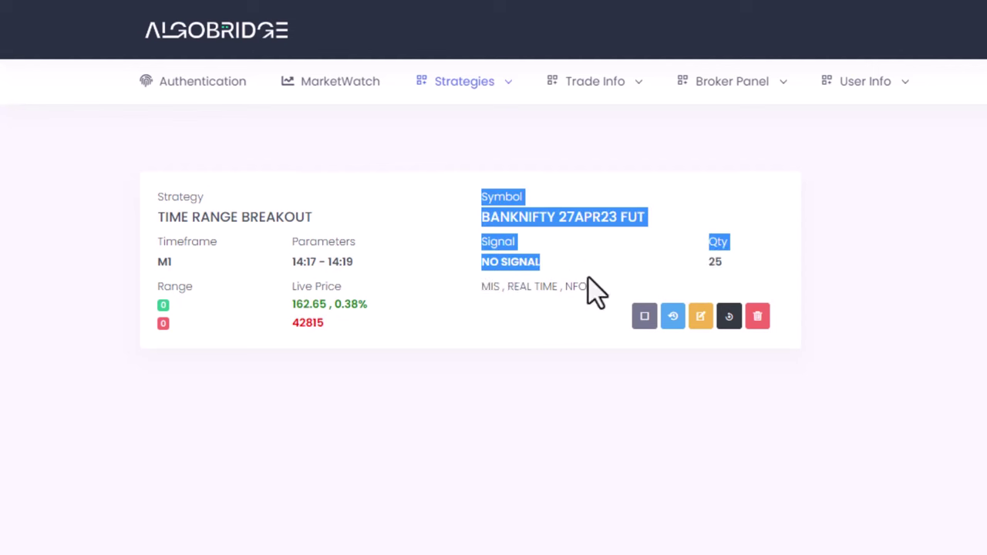
left_click(552, 439)
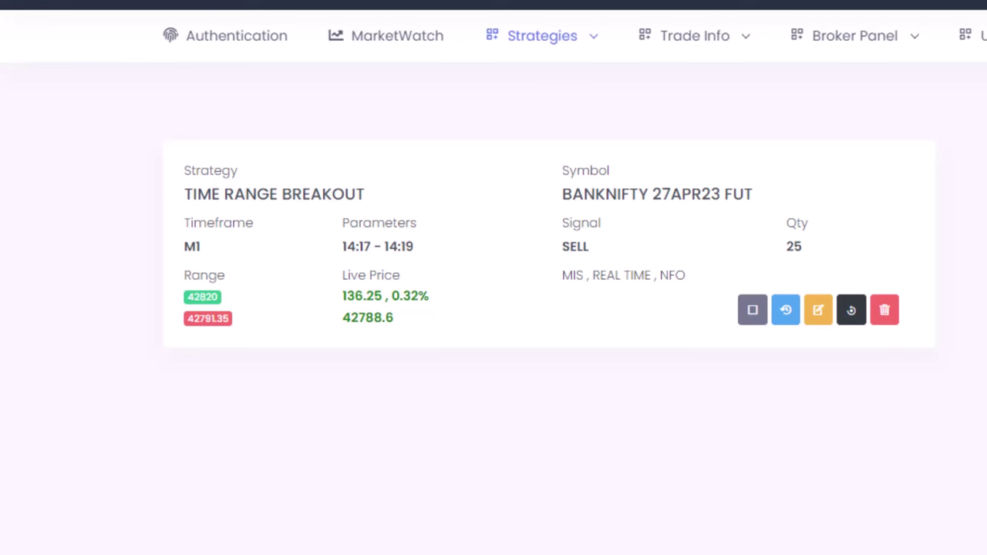
Open Strategy Trade History and review the TIME_RANGE_BREAKOUT SELL entry at 42785.85
mouse_move(553, 40)
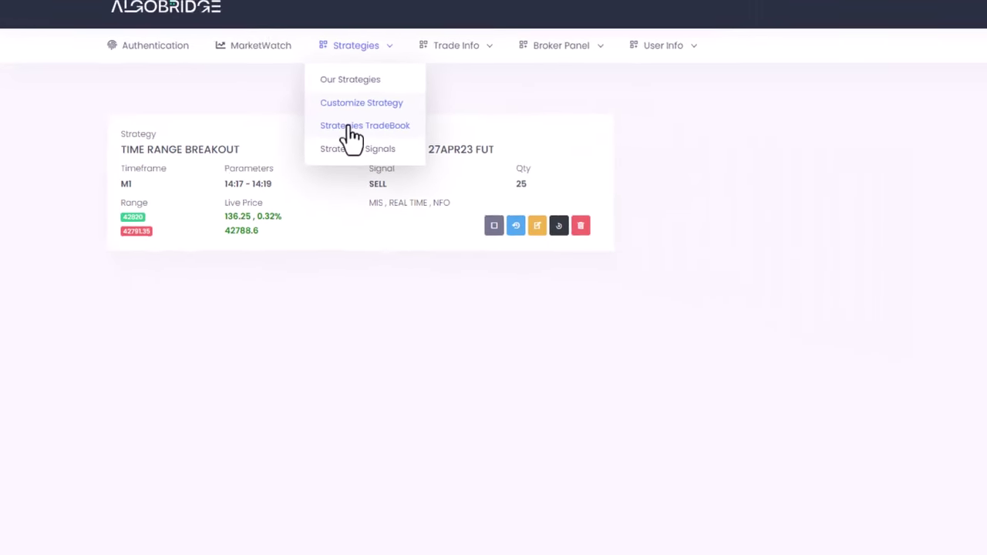
left_click(349, 127)
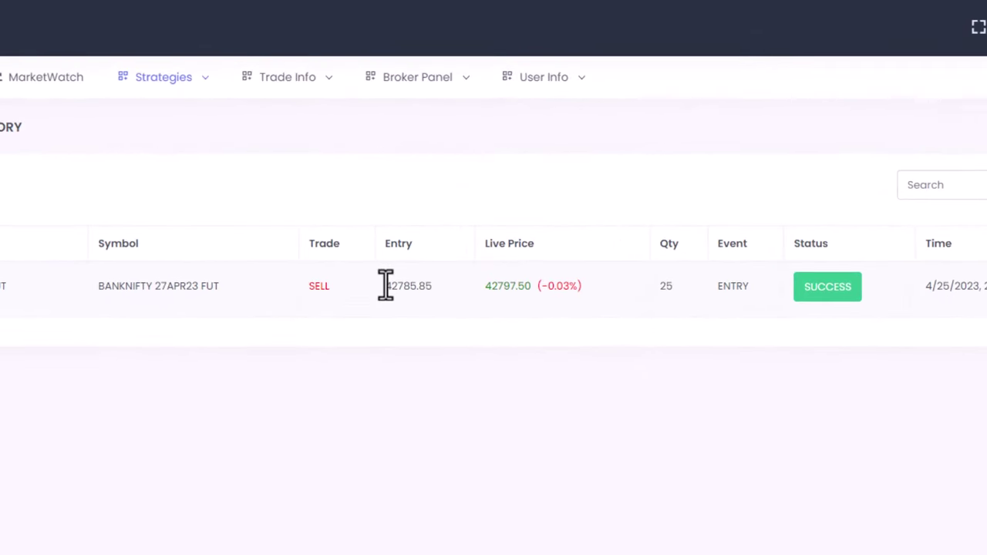
left_click_drag(386, 285, 439, 300)
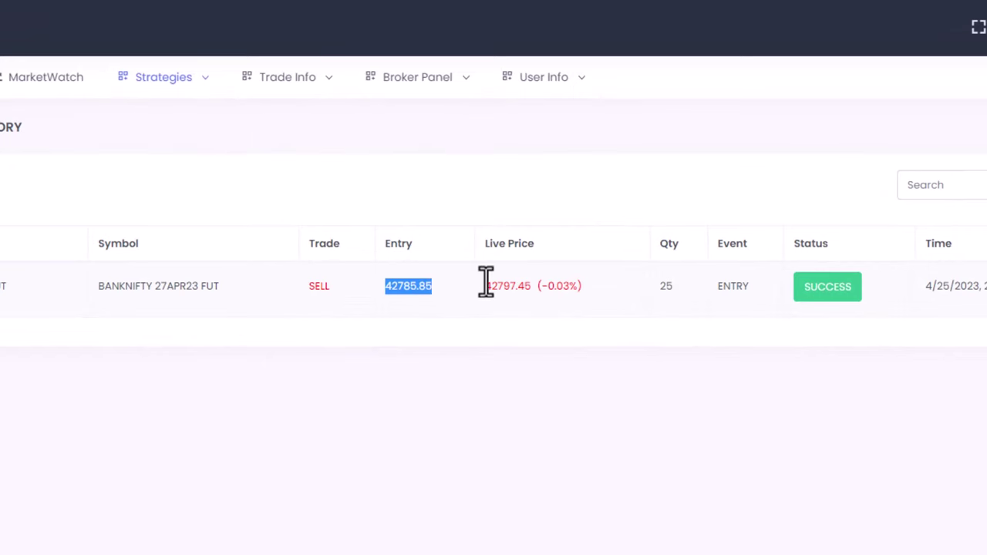
left_click_drag(487, 285, 511, 286)
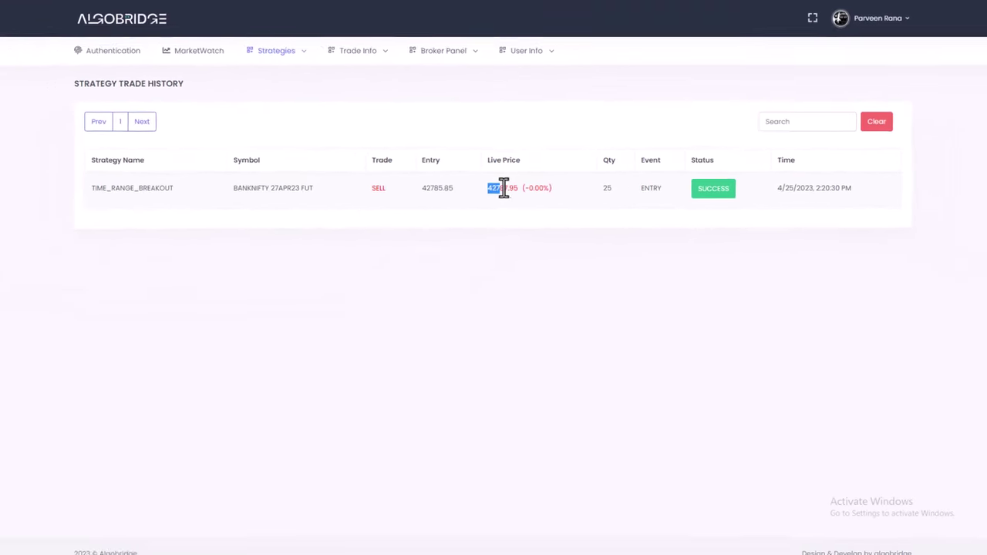
left_click_drag(504, 187, 514, 187)
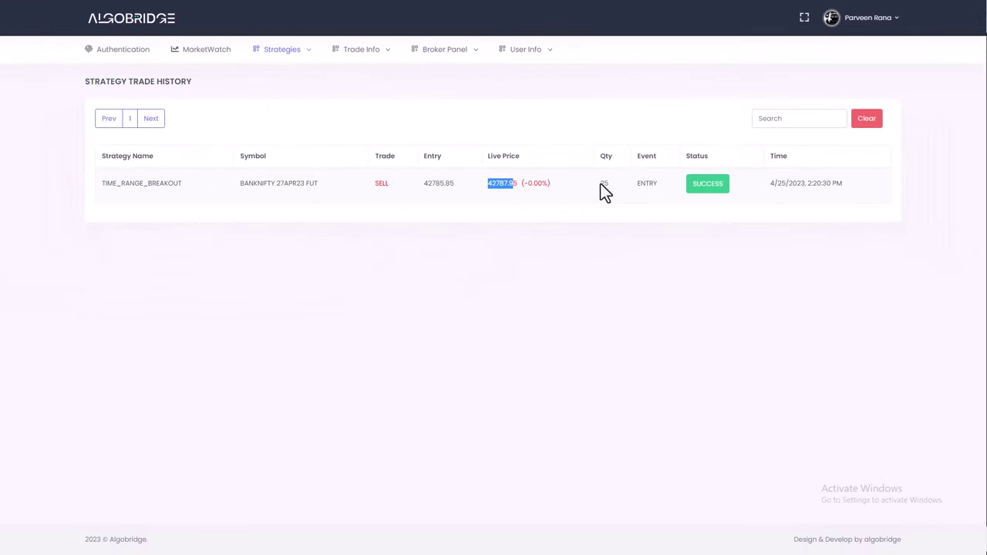
left_click(603, 183)
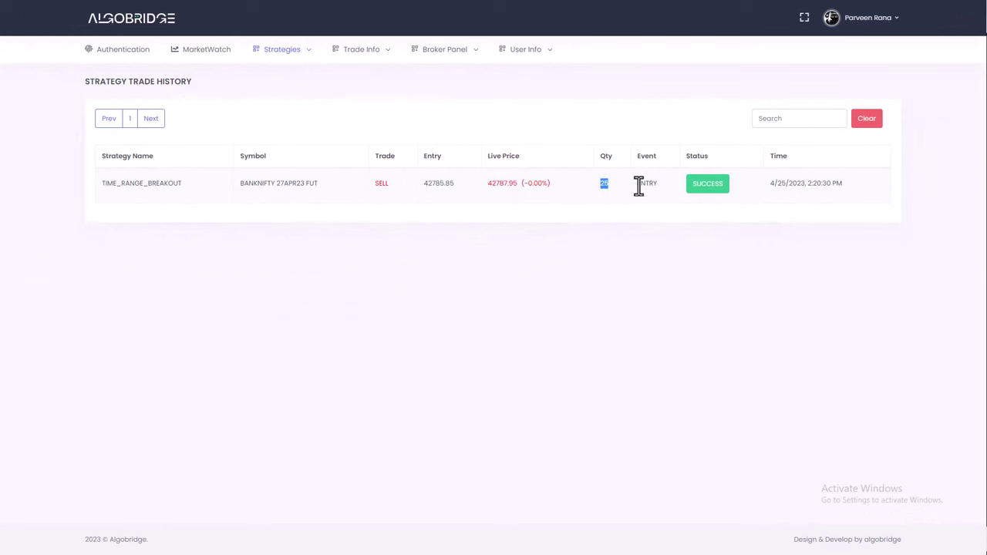
left_click_drag(637, 184, 659, 186)
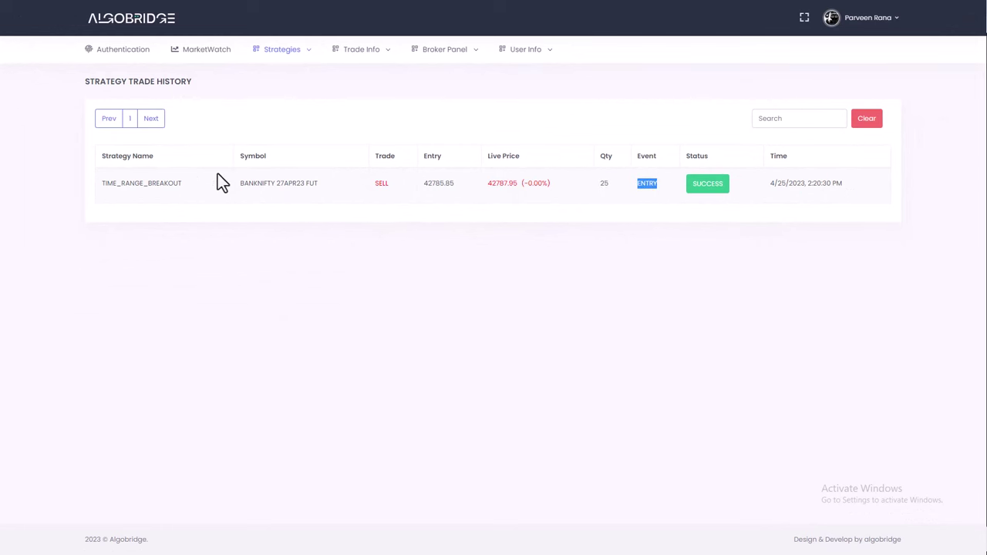
left_click_drag(199, 185, 74, 183)
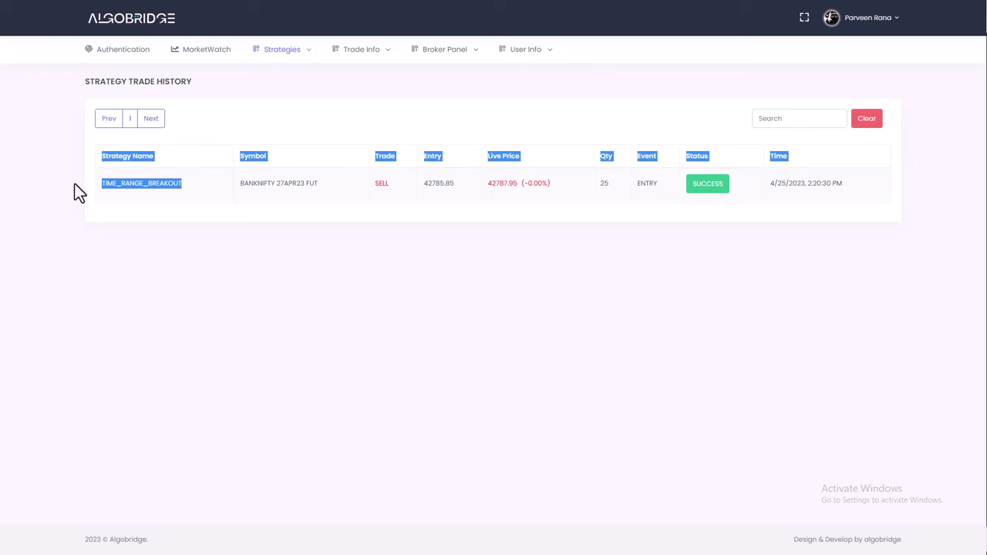
left_click(22, 189)
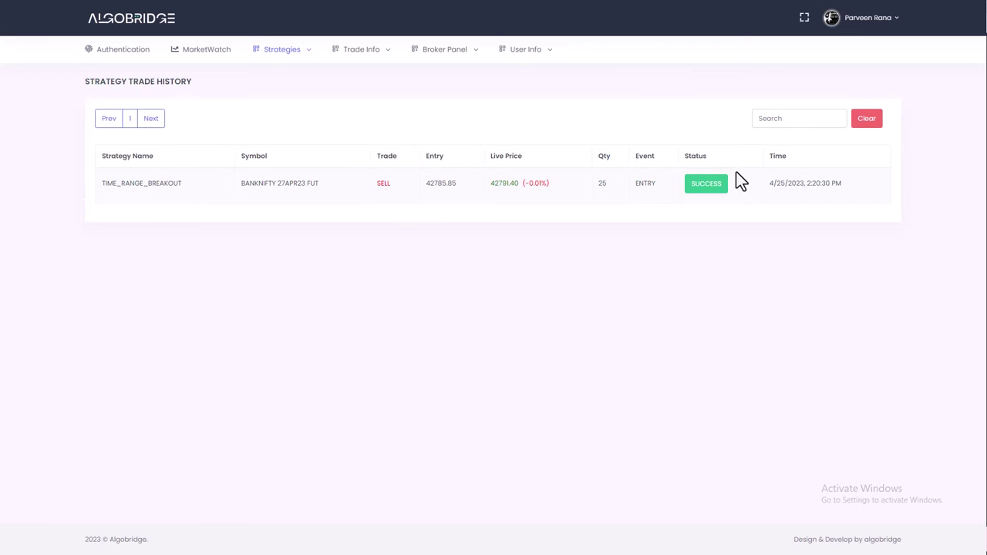
Review the TIME_RANGE_BREAKOUT signal's 42800.85 exit and -15.00 PnL, then return to Customize Strategy
mouse_move(312, 56)
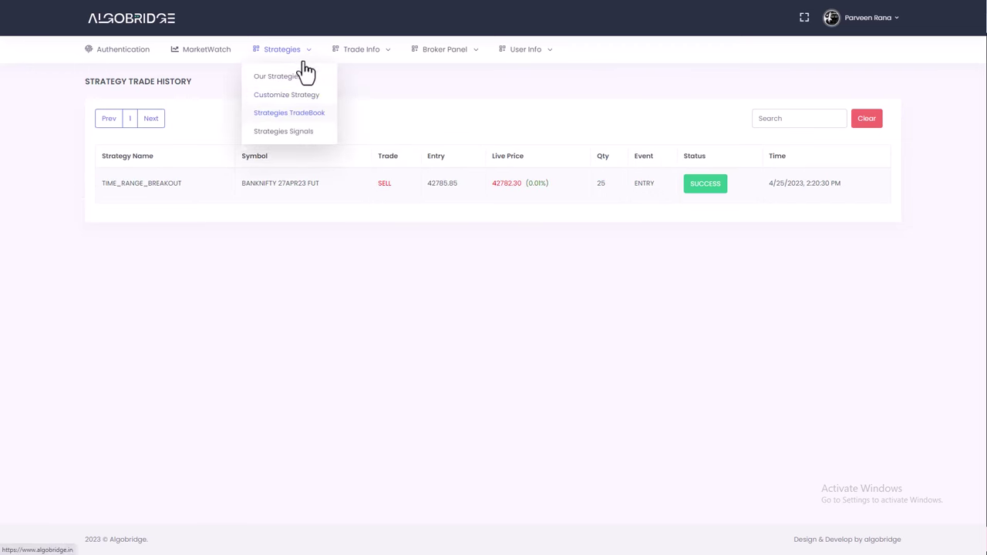
left_click(295, 135)
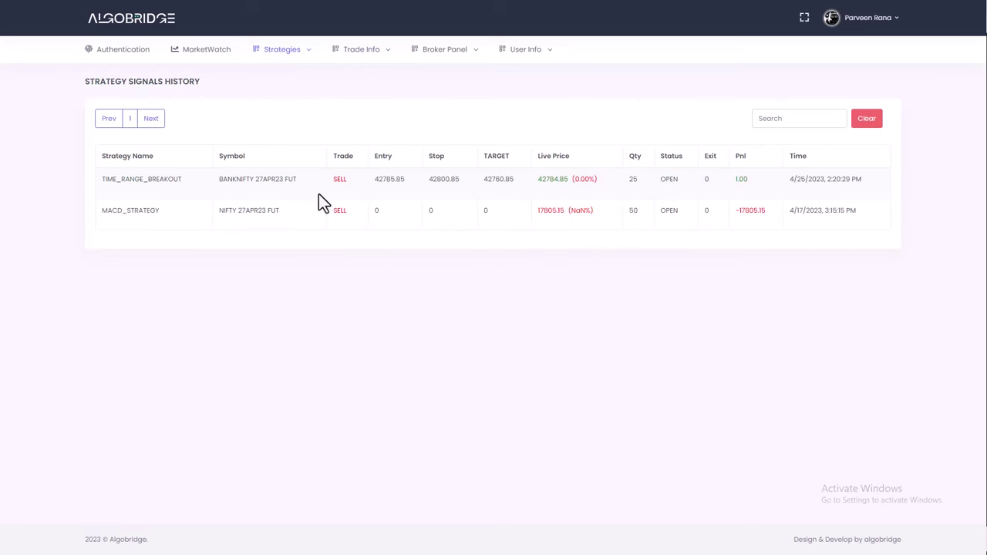
left_click_drag(101, 178, 186, 180)
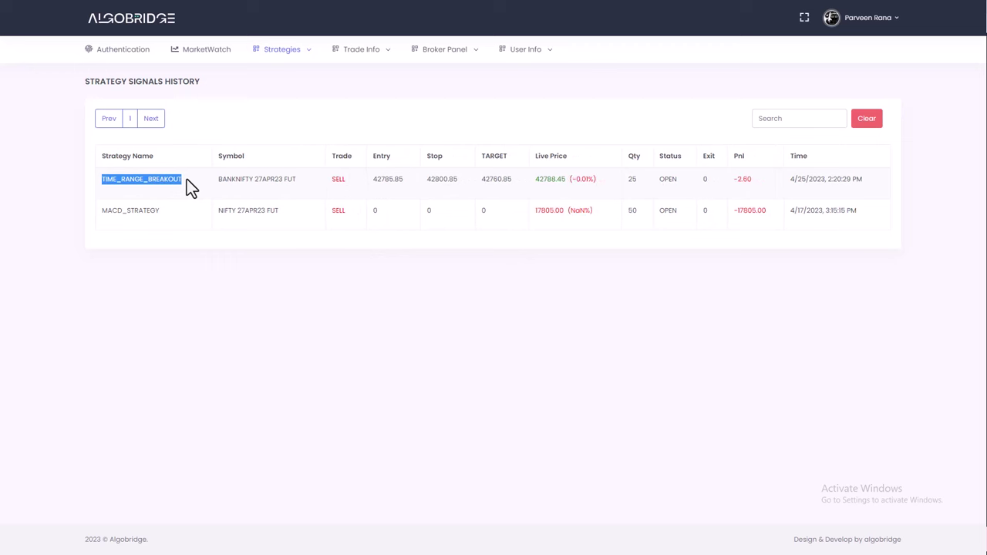
left_click(383, 187)
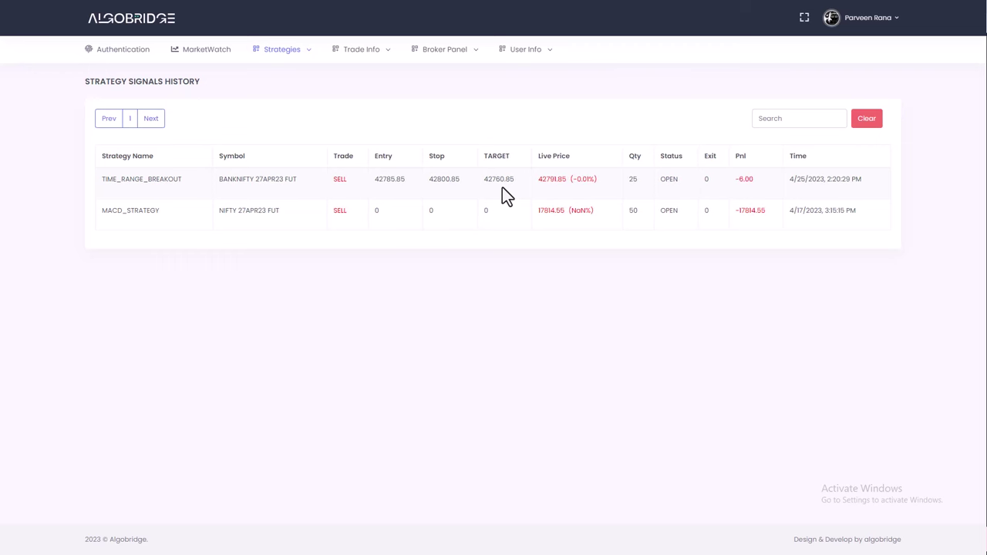
key("F11")
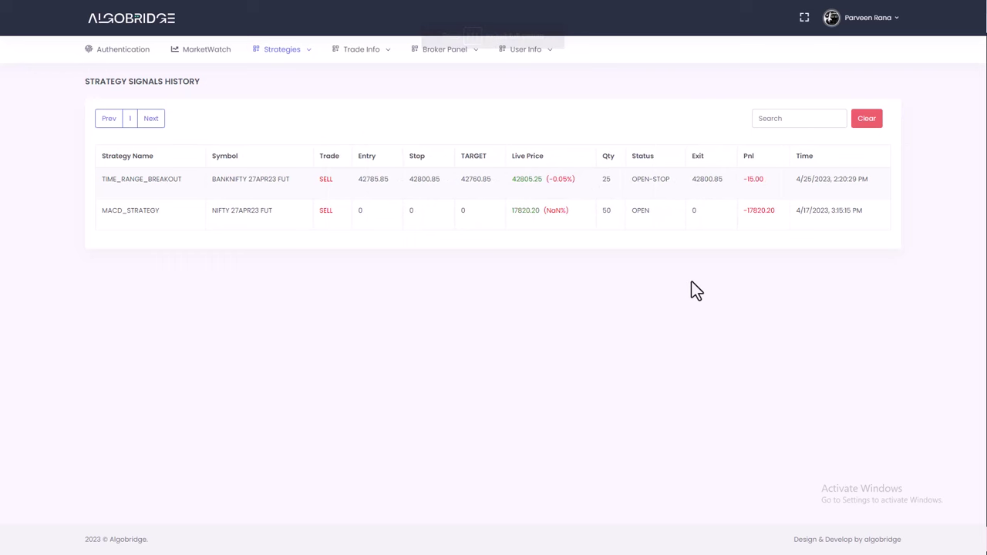
double_click(703, 180)
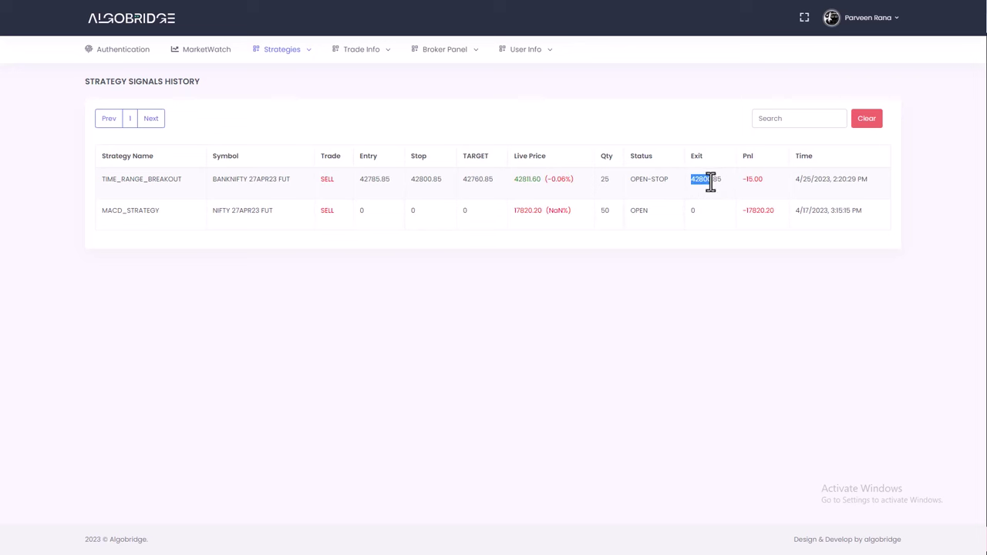
double_click(751, 179)
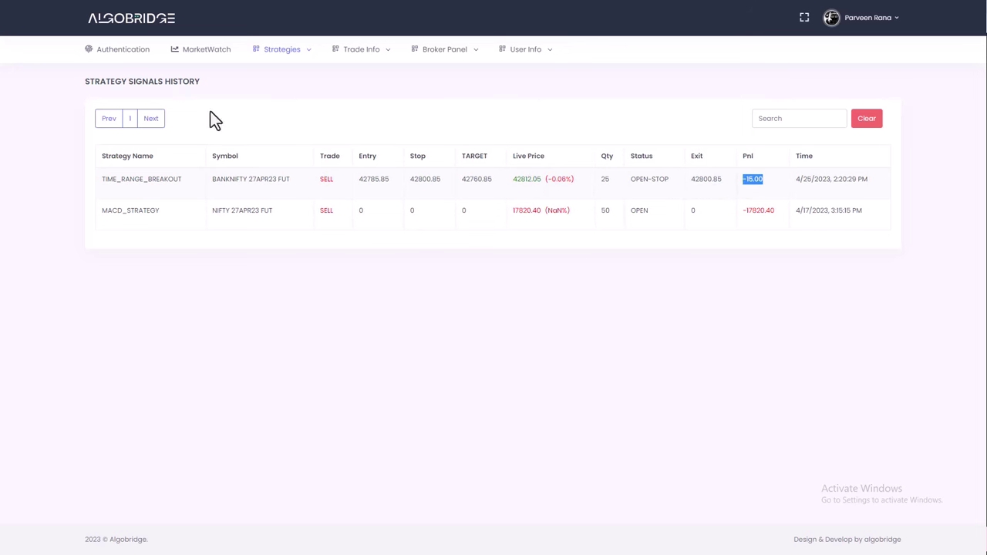
mouse_move(279, 51)
left_click(278, 95)
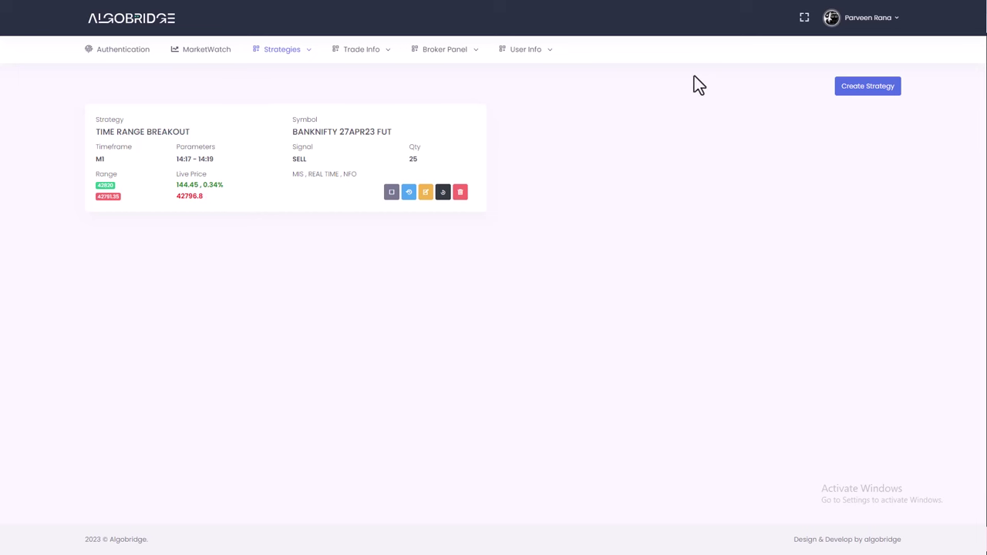
left_click(873, 19)
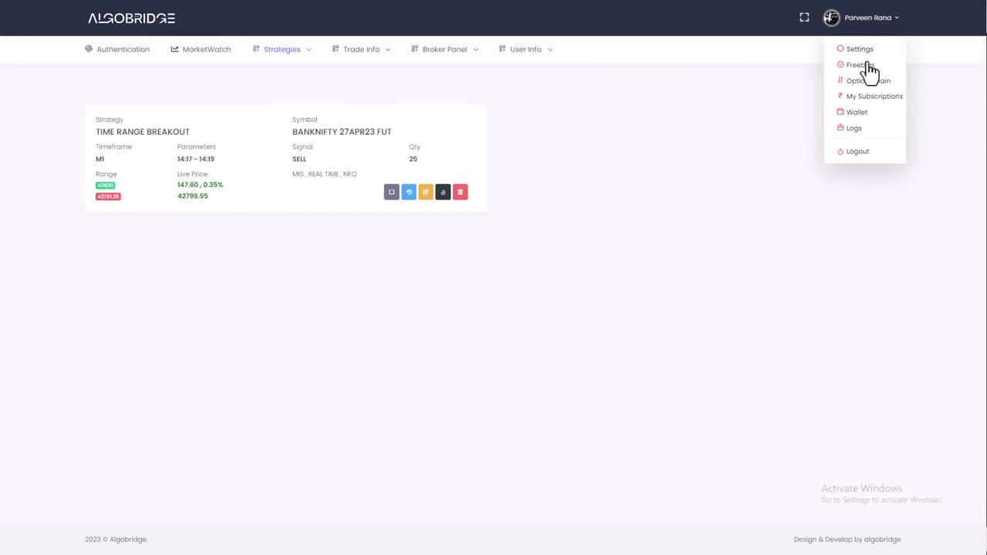
left_click(857, 117)
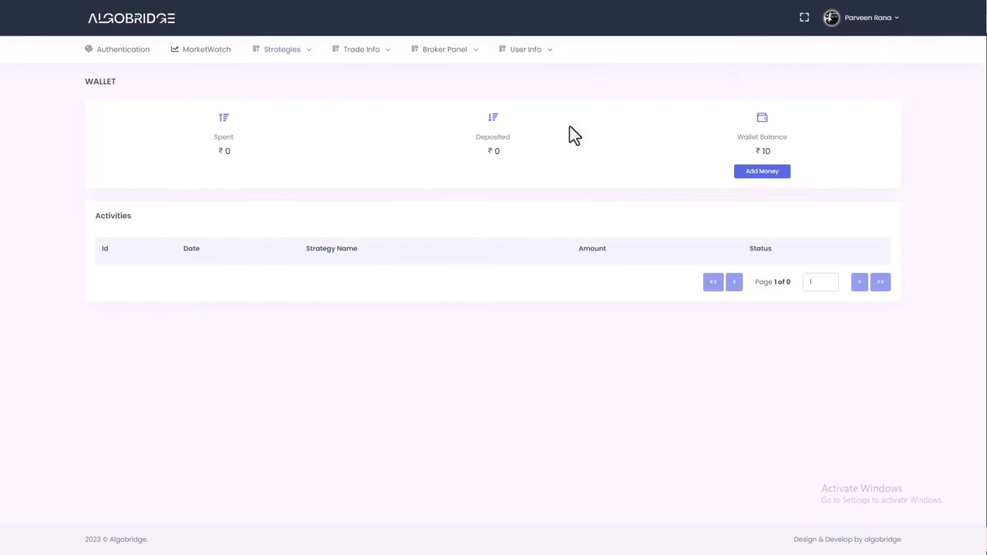
left_click(763, 173)
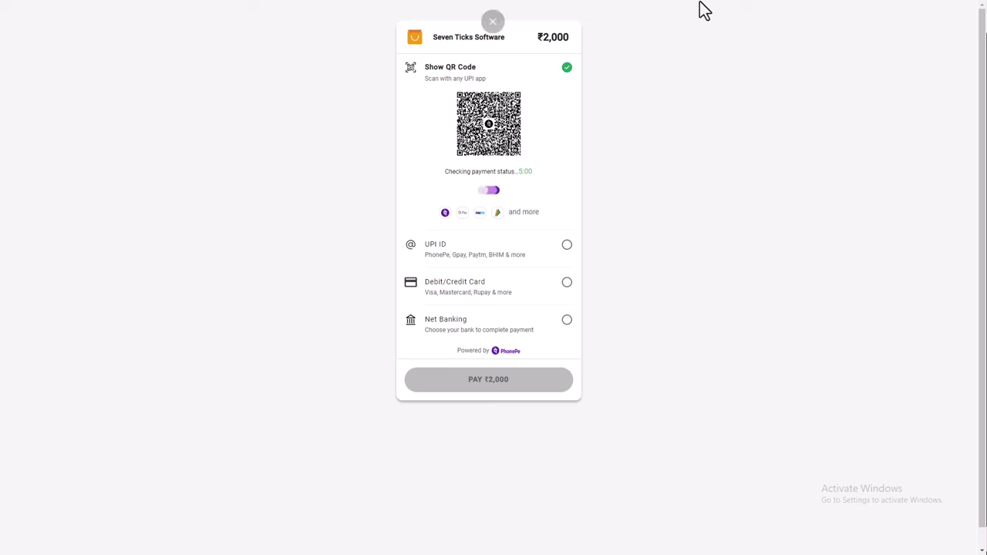
left_click(490, 40)
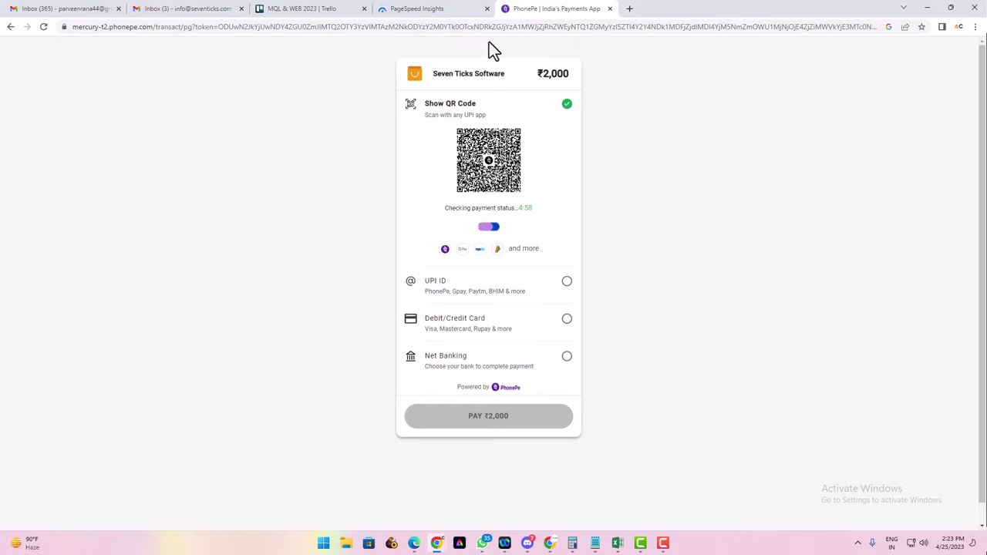
left_click(9, 30)
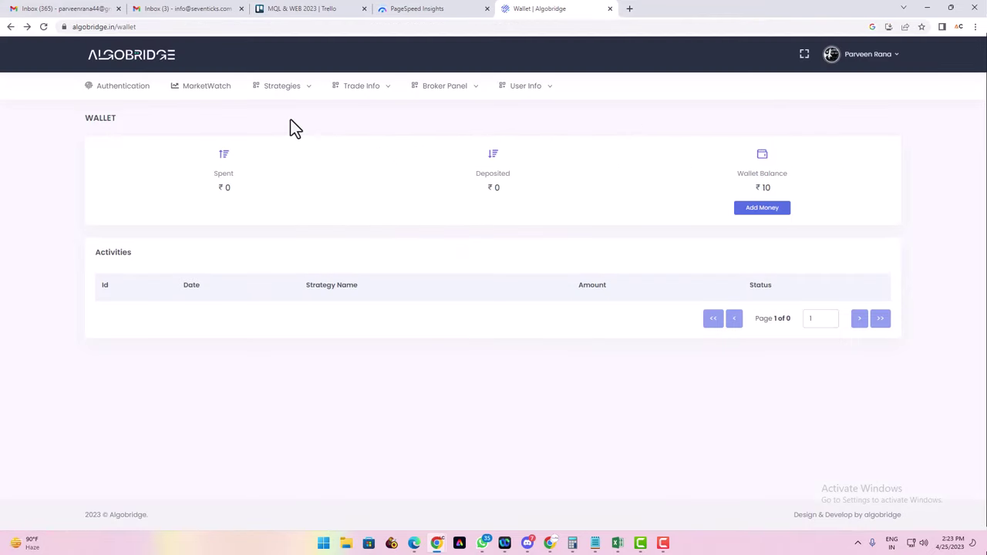
mouse_move(280, 99)
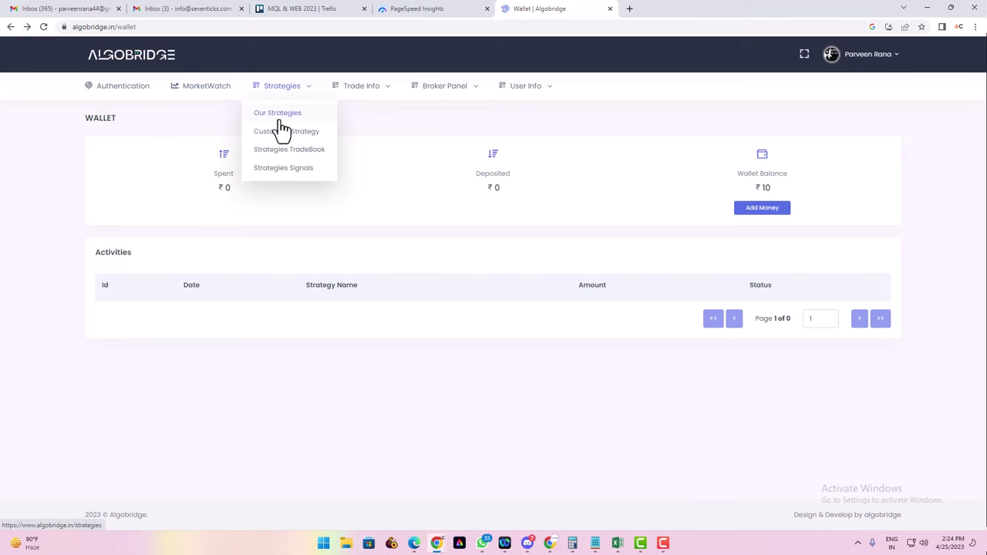
left_click(281, 132)
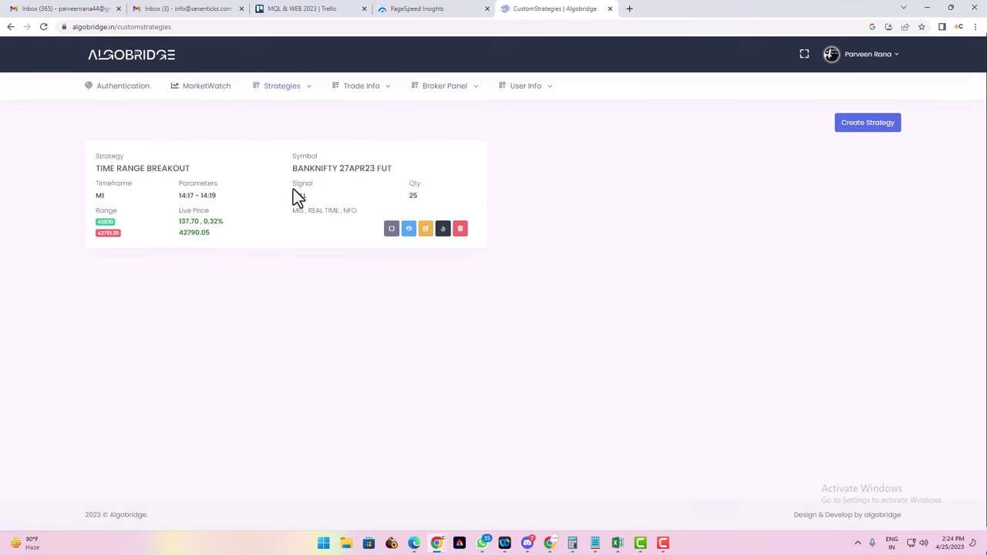